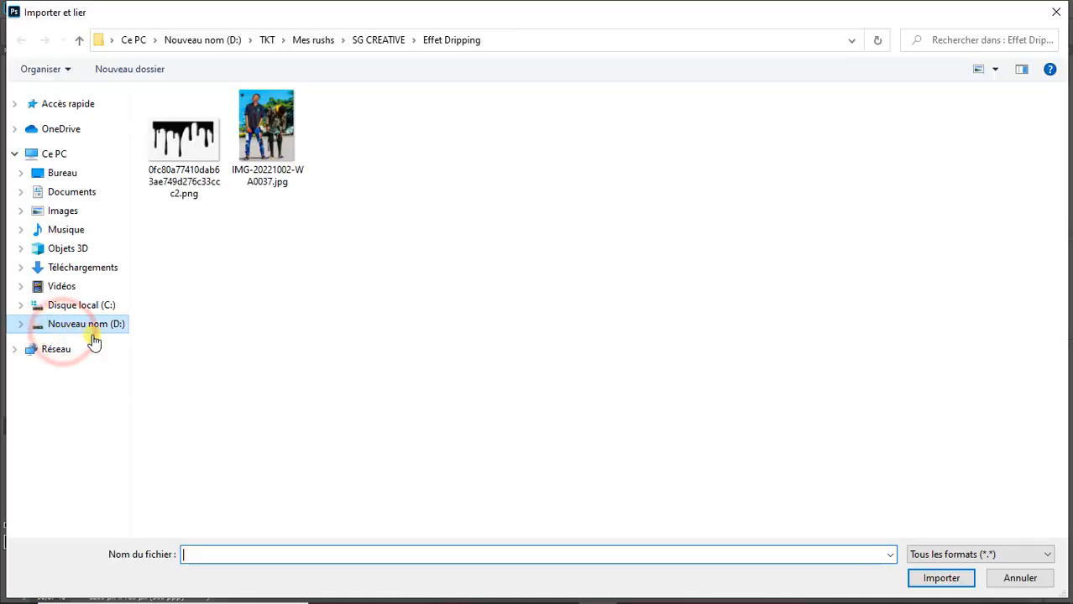
Step: Place IMG-20221002-WA0037.jpg as a linked image in the document and rasterize its layer
left_click(284, 149)
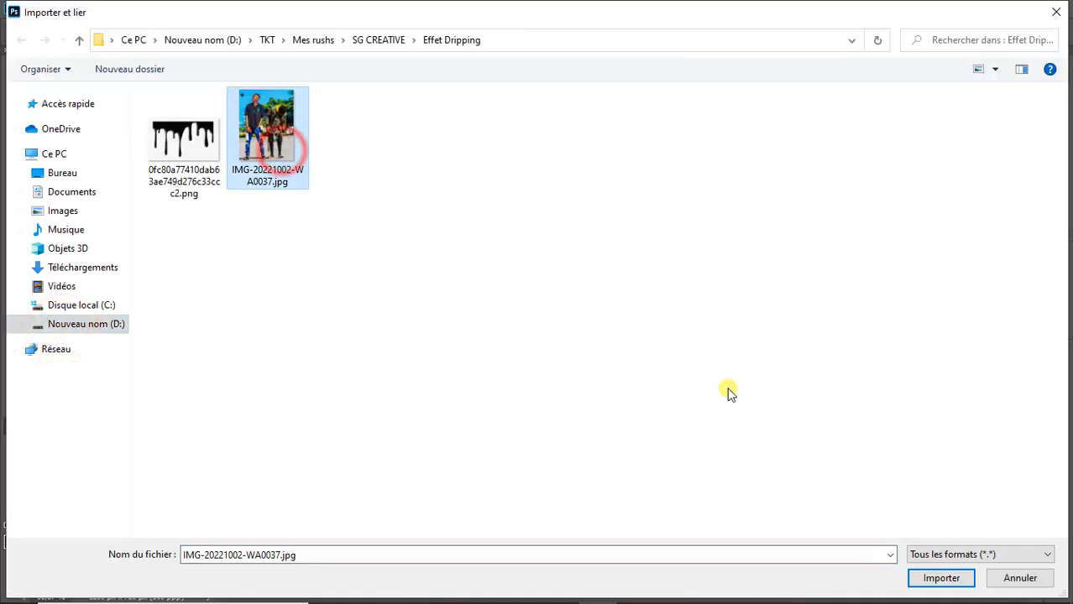
left_click(927, 579)
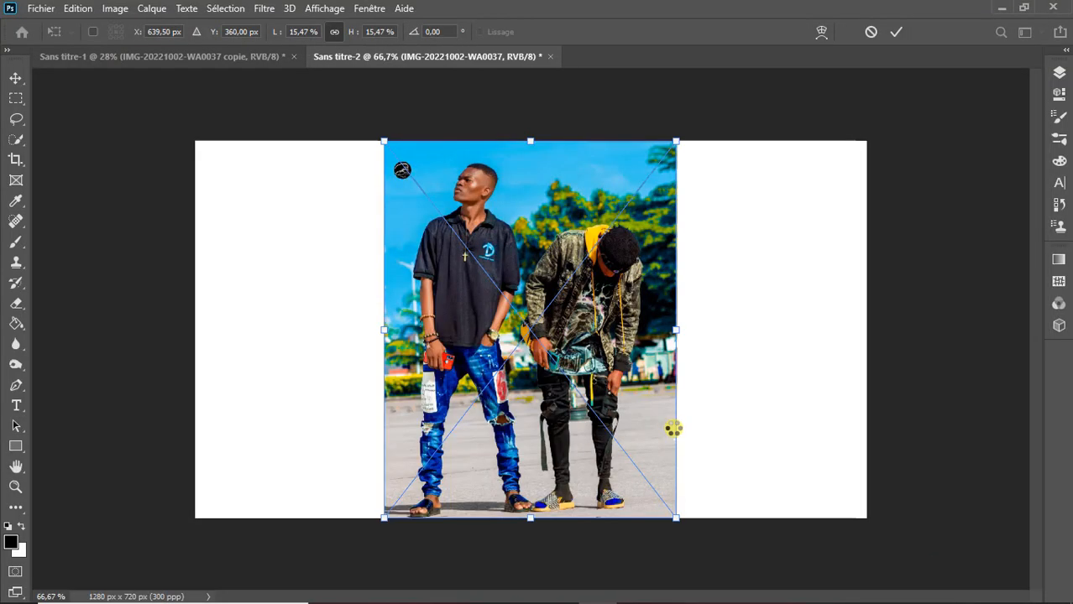
key("Return")
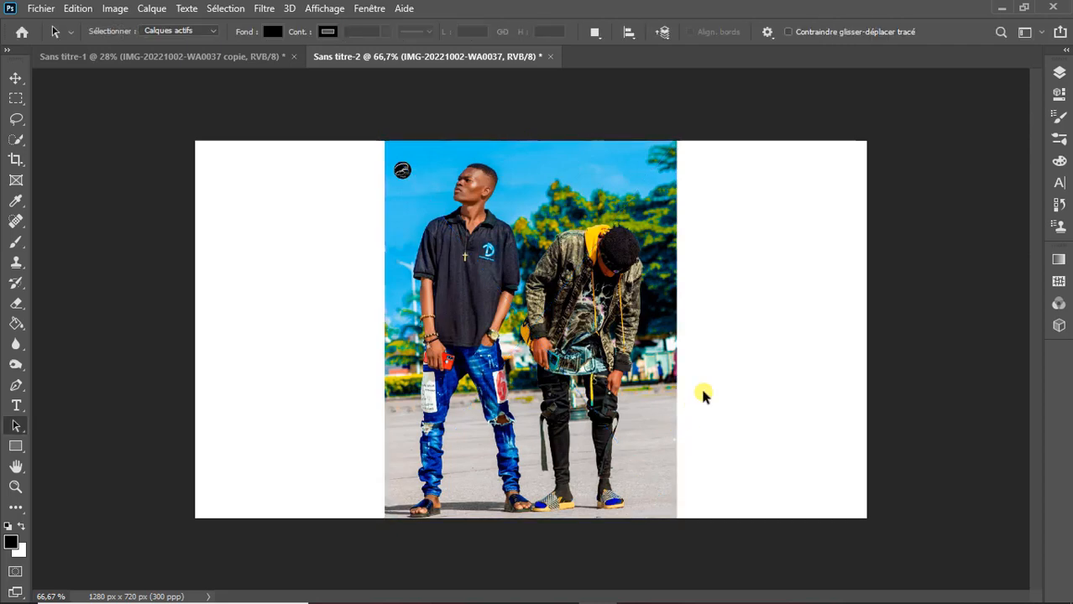
left_click(1056, 73)
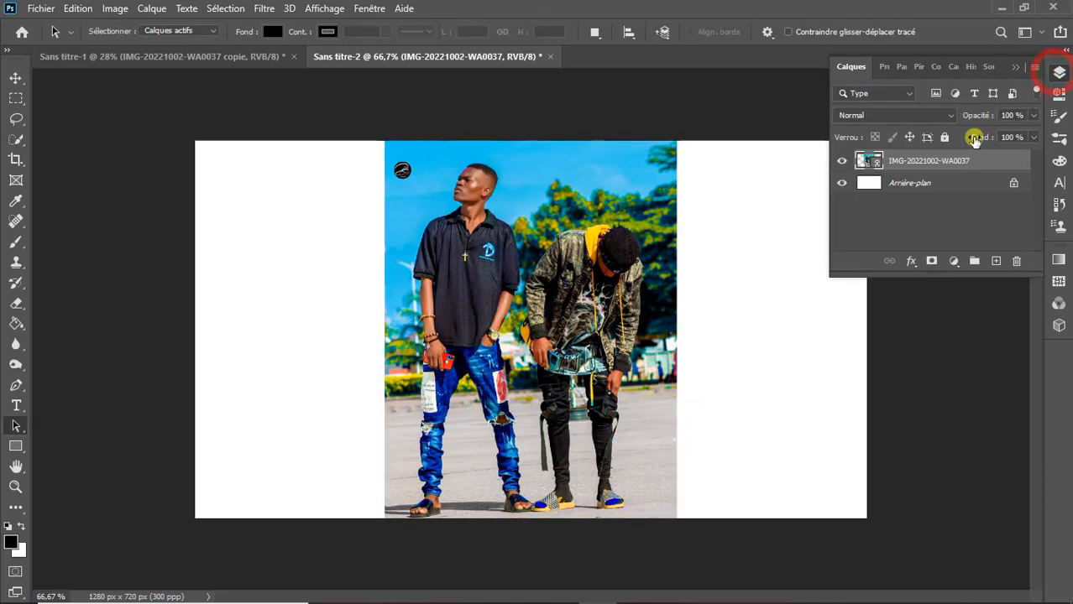
right_click(952, 165)
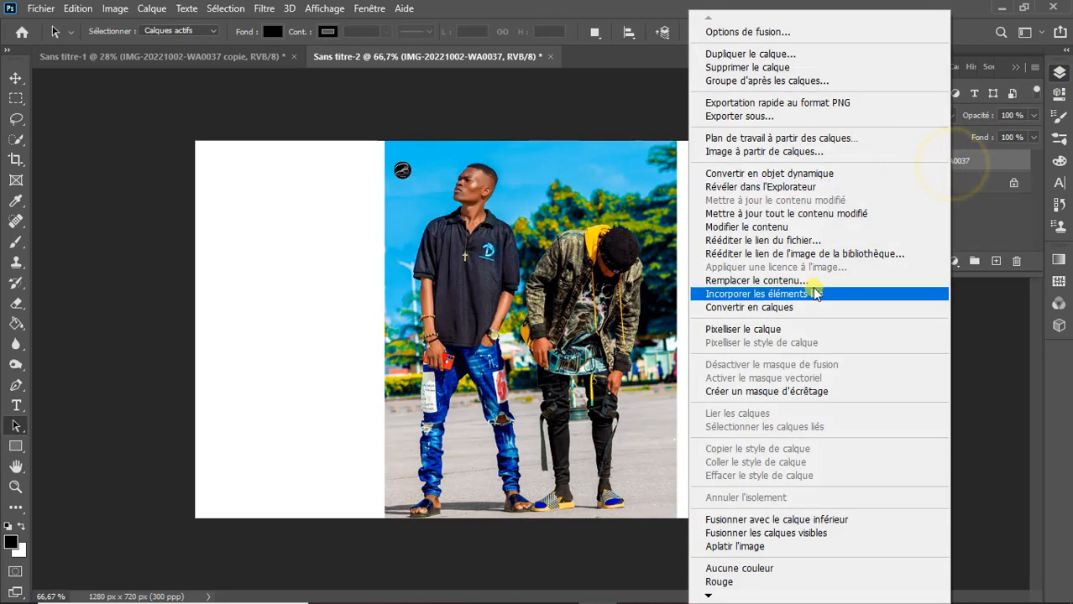
left_click(786, 329)
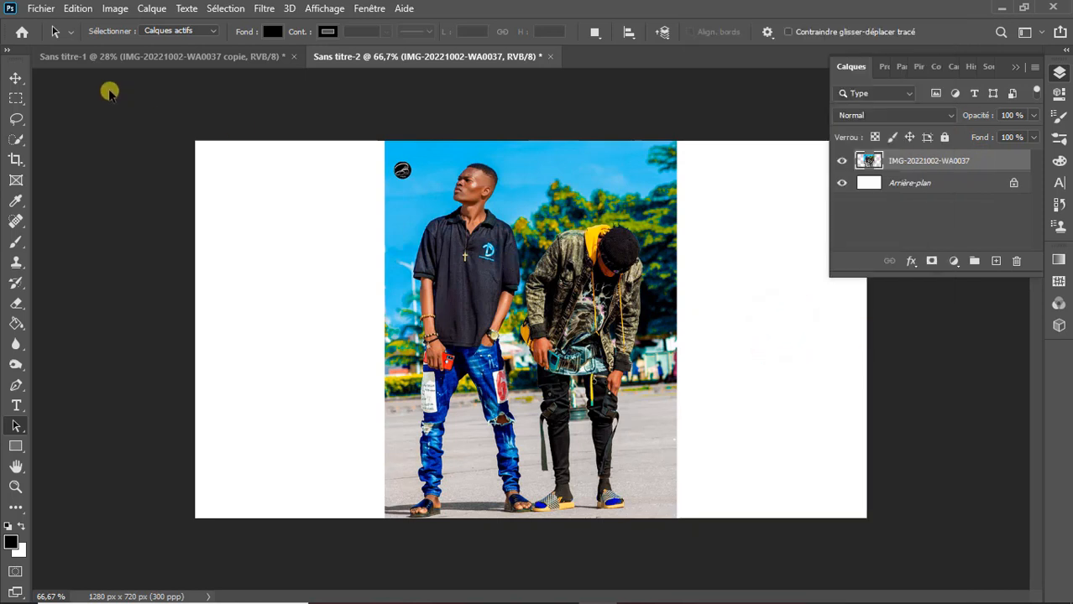
Step: Delete the second man and everything below the first man's waist from the photo using rectangular selections, leaving nothing selected
left_click(19, 102)
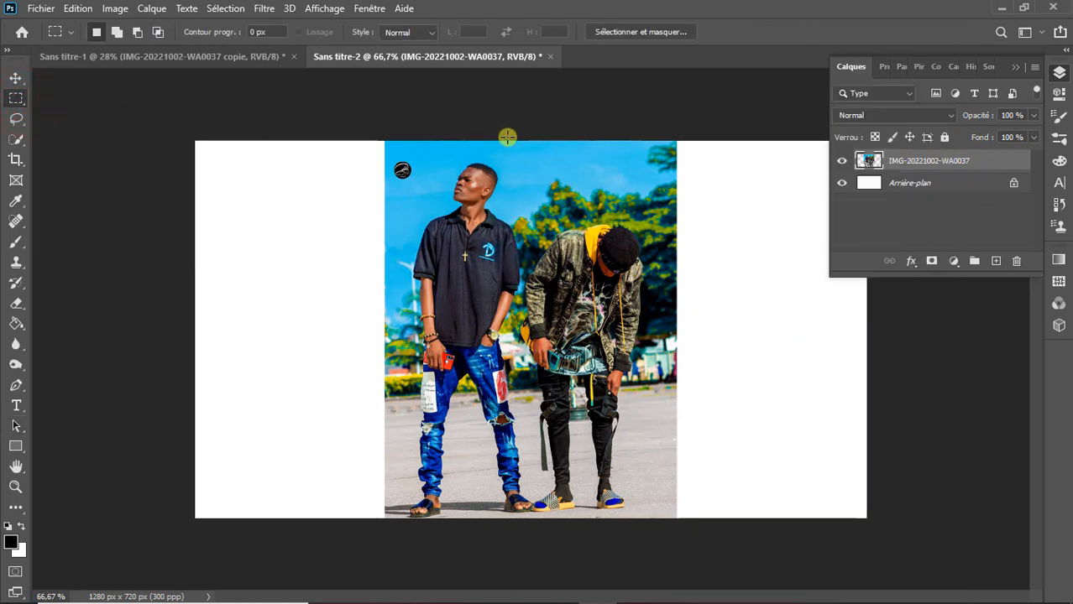
left_click_drag(521, 134, 690, 535)
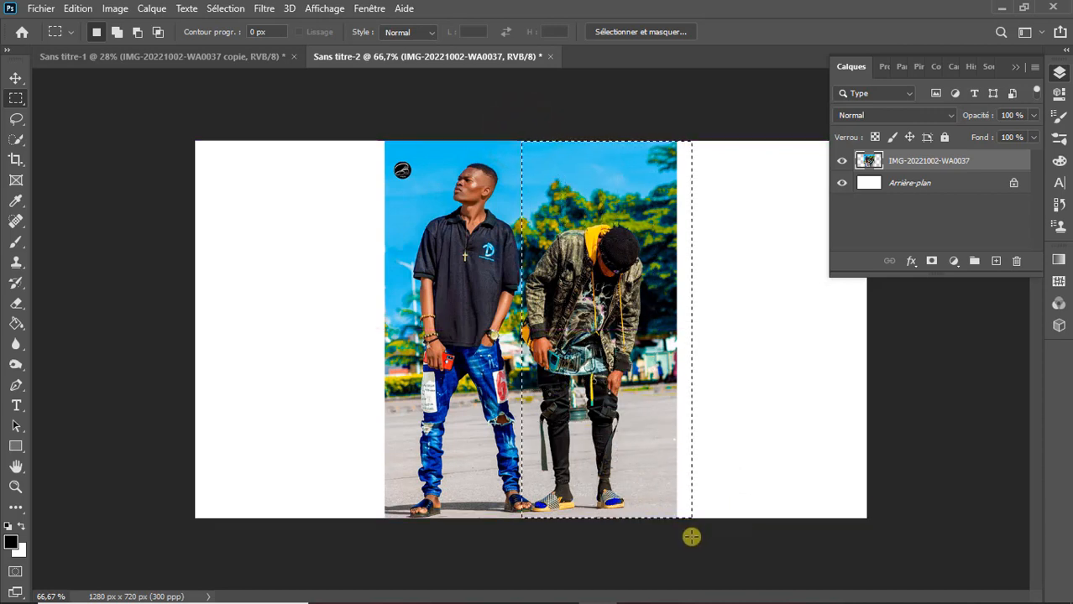
key("Delete")
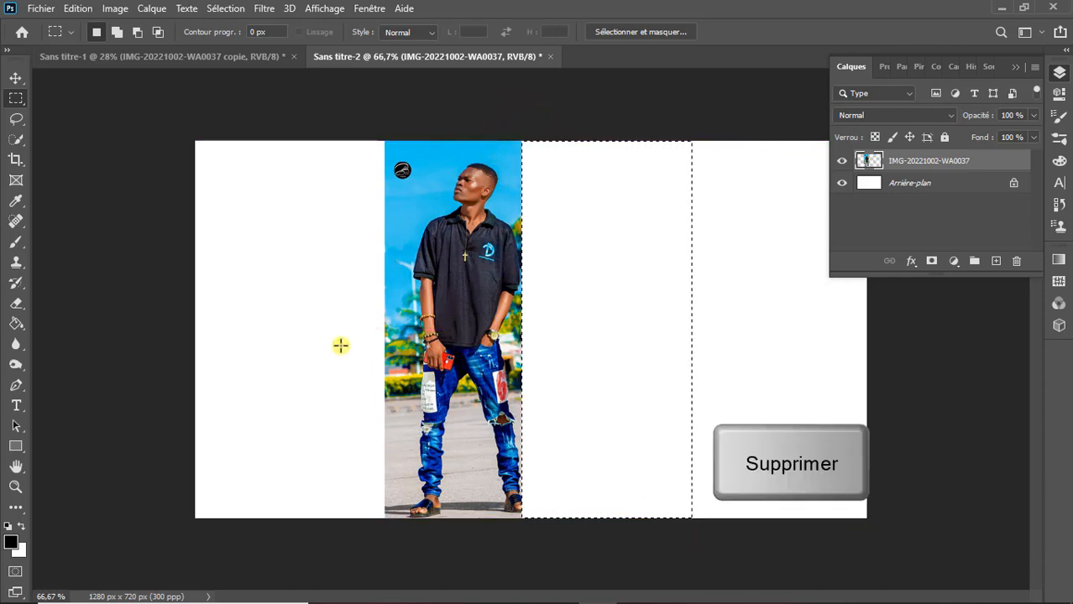
left_click(340, 335)
left_click_drag(340, 335, 609, 539)
key("Delete")
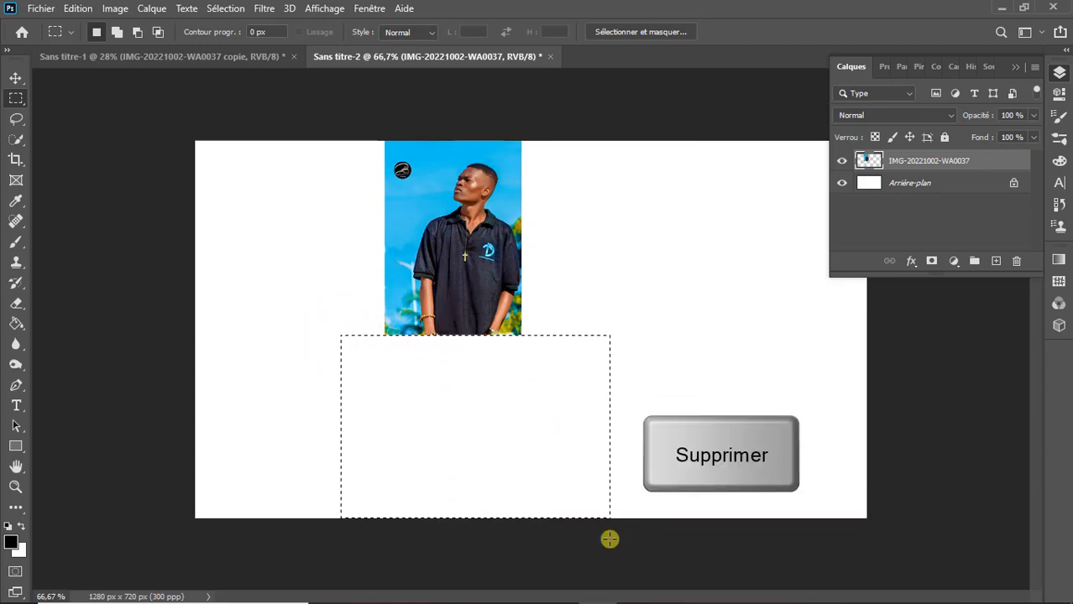
left_click(610, 539)
Step: Scale the remaining portrait up proportionally to about 195% so it fills the canvas height
key("ctrl+t")
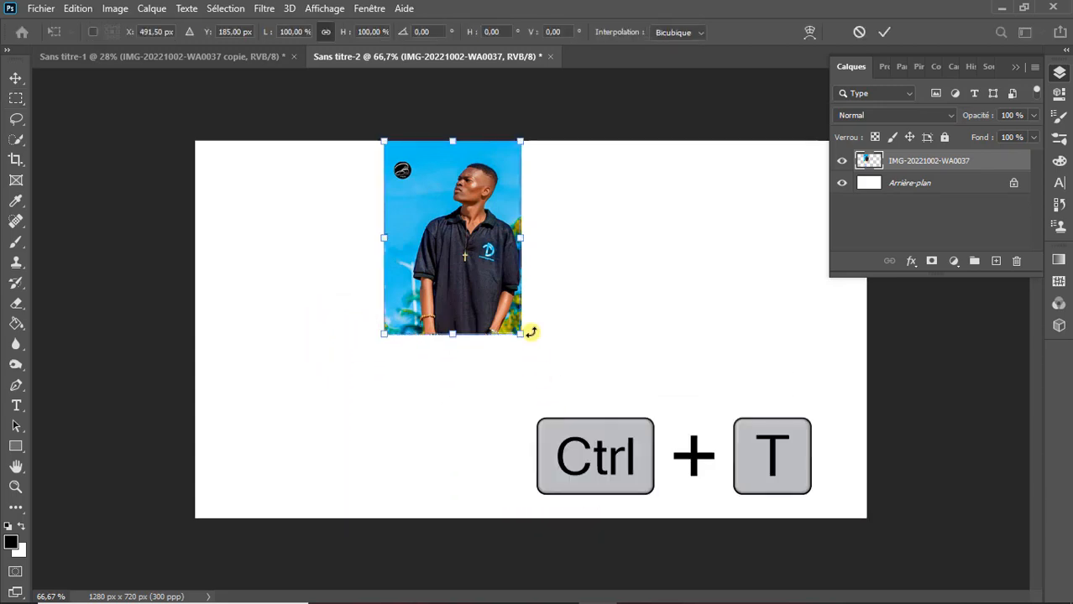
left_click_drag(520, 334, 684, 497)
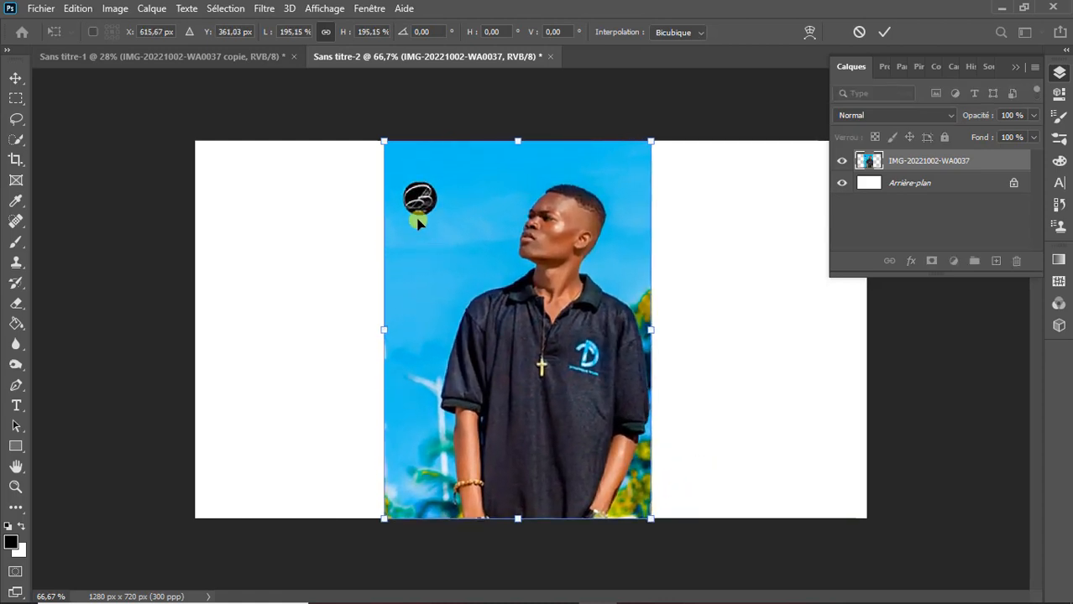
key("m")
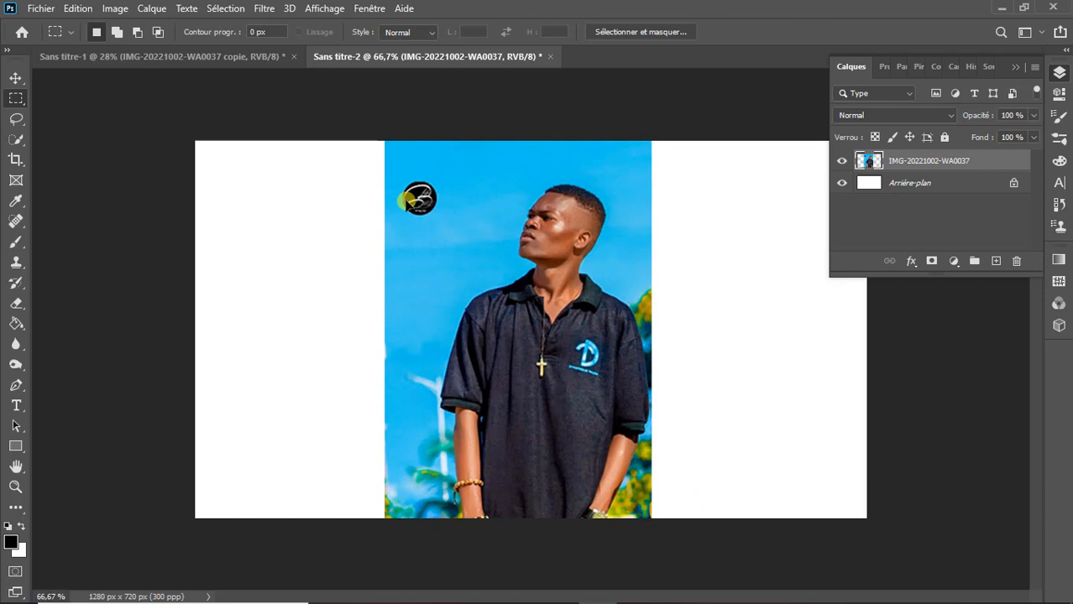
Step: Cut the man out of the photo by selecting the subject, inverting the selection and deleting the background, then deselect
left_click(223, 8)
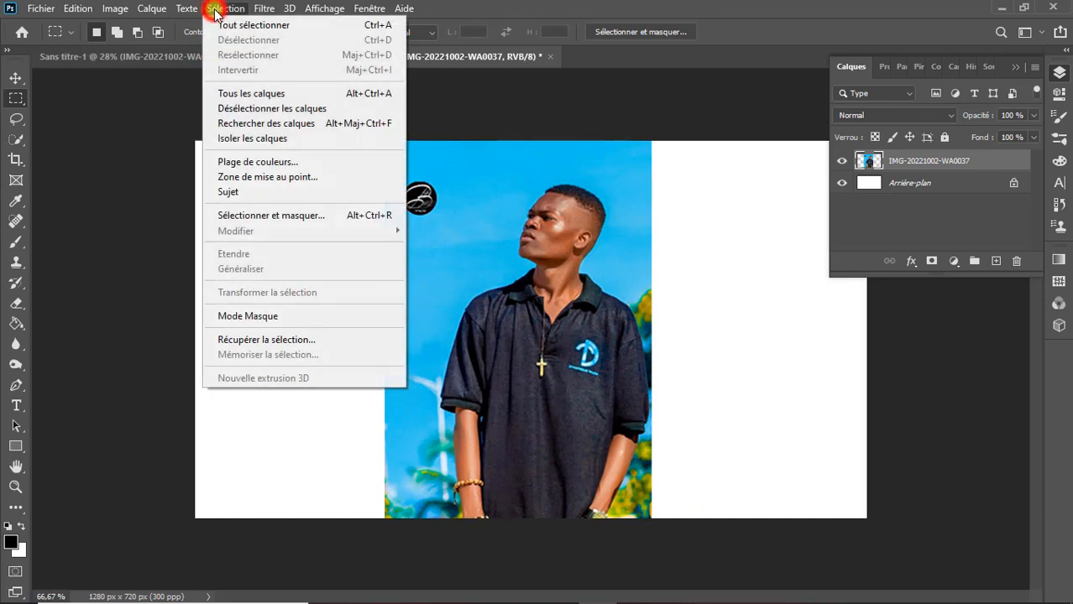
left_click(227, 191)
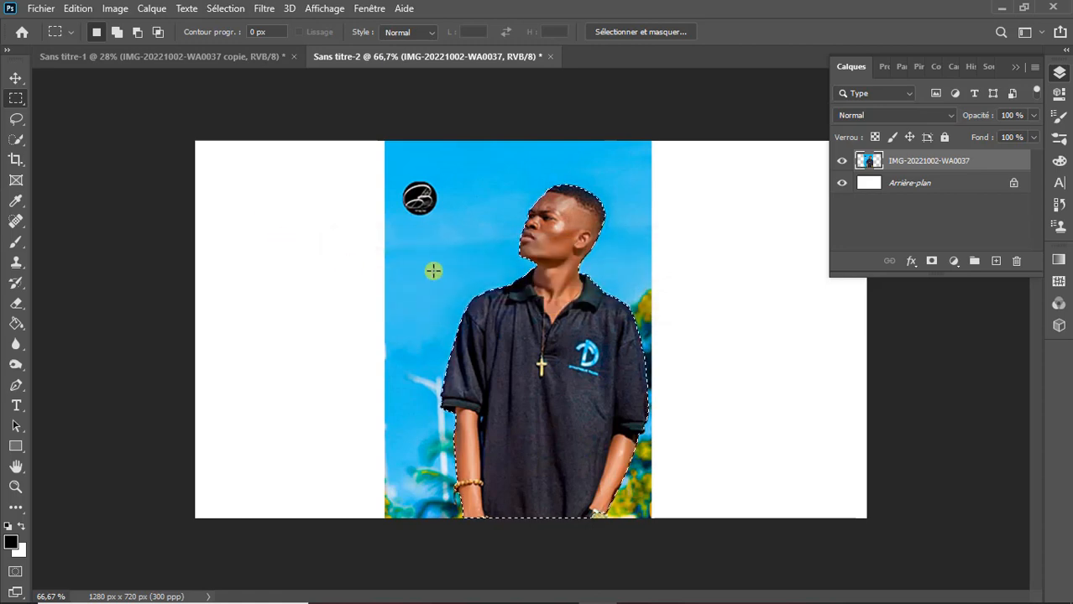
right_click(542, 328)
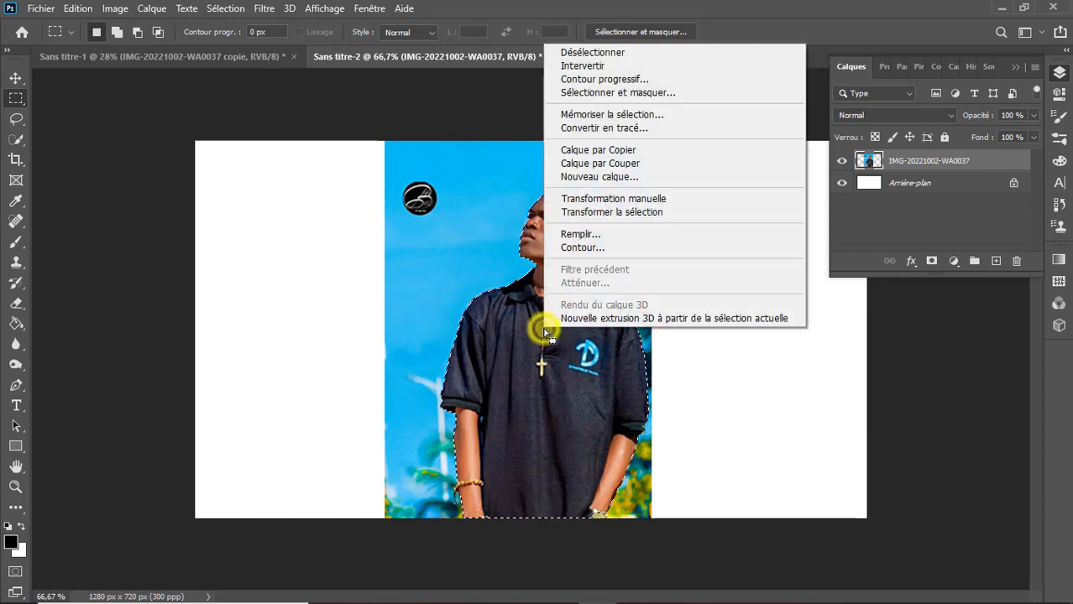
left_click(578, 65)
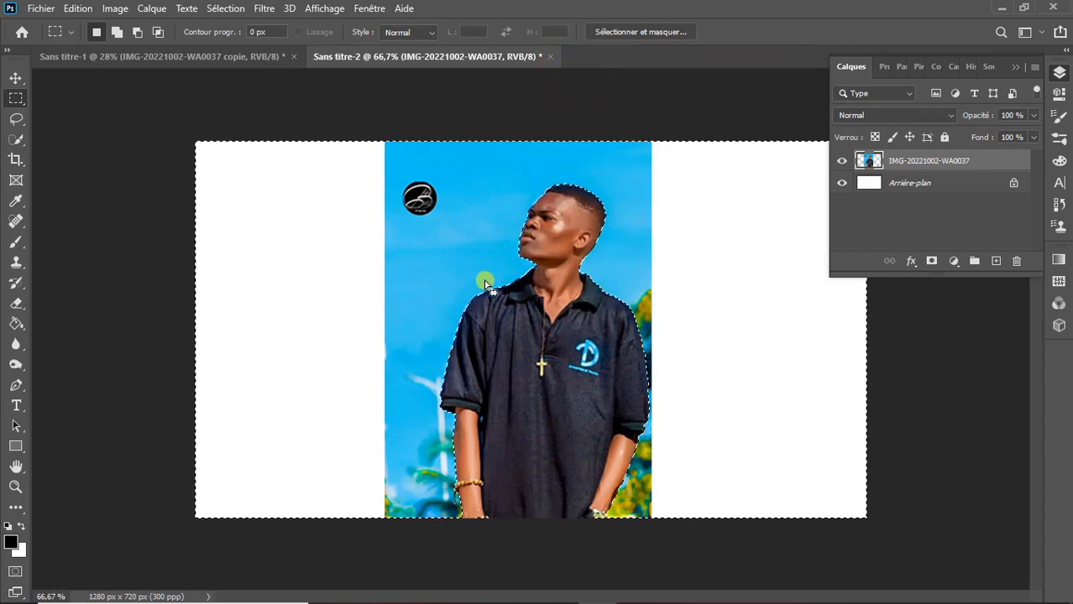
key("Delete")
key("ctrl+d")
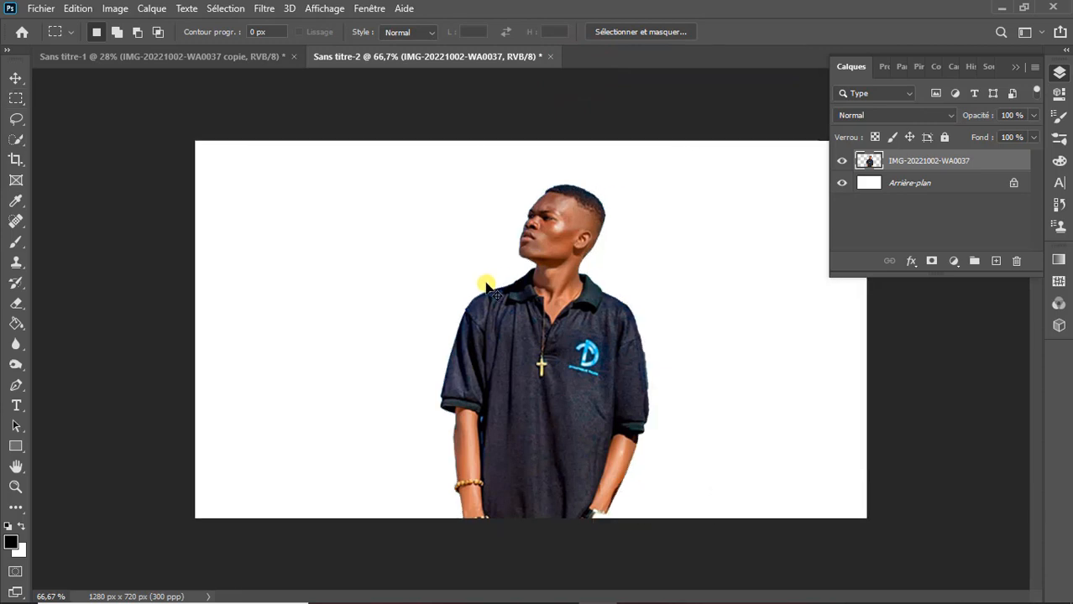
Step: Enlarge the cut-out man slightly and shift him a little to the left on the canvas
key("ctrl+t")
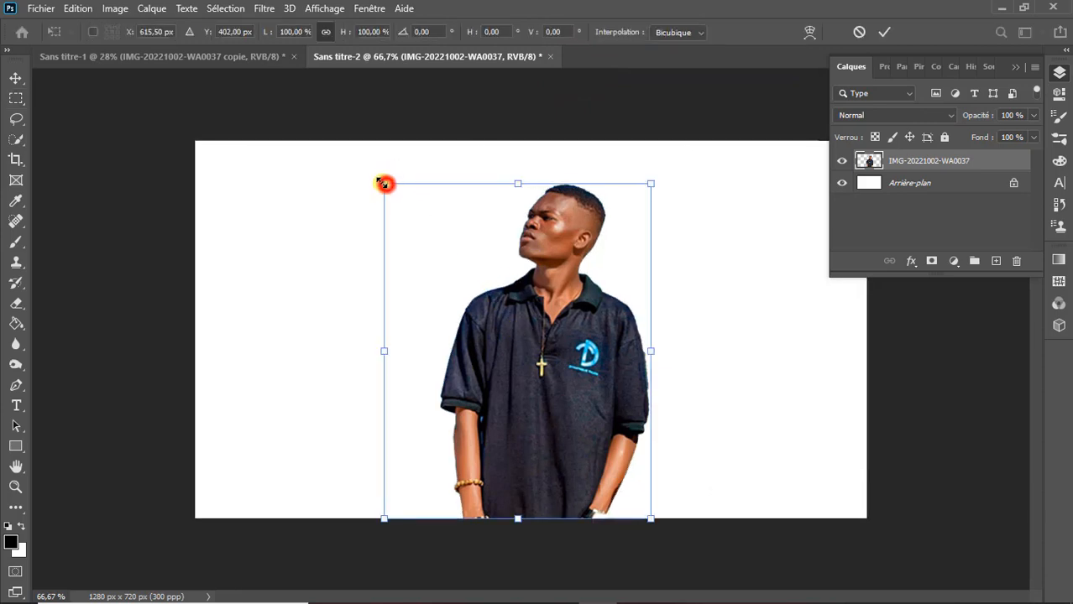
left_click_drag(383, 183, 377, 178)
left_click_drag(552, 365, 538, 366)
key("Return")
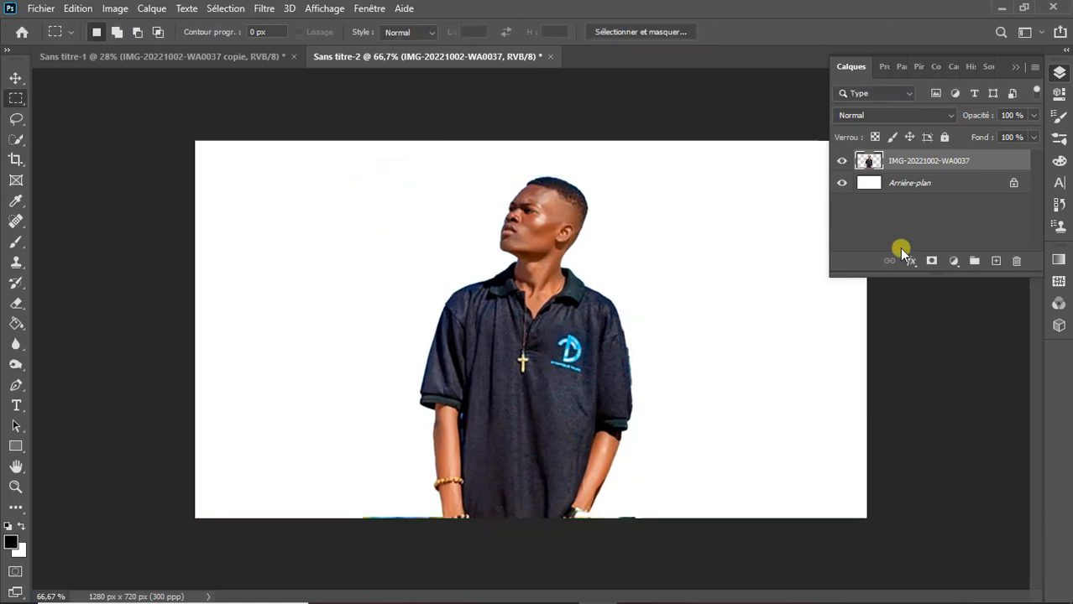
Step: Add a gradient fill layer using a preset that runs from deep blue to light blue
left_click(951, 262)
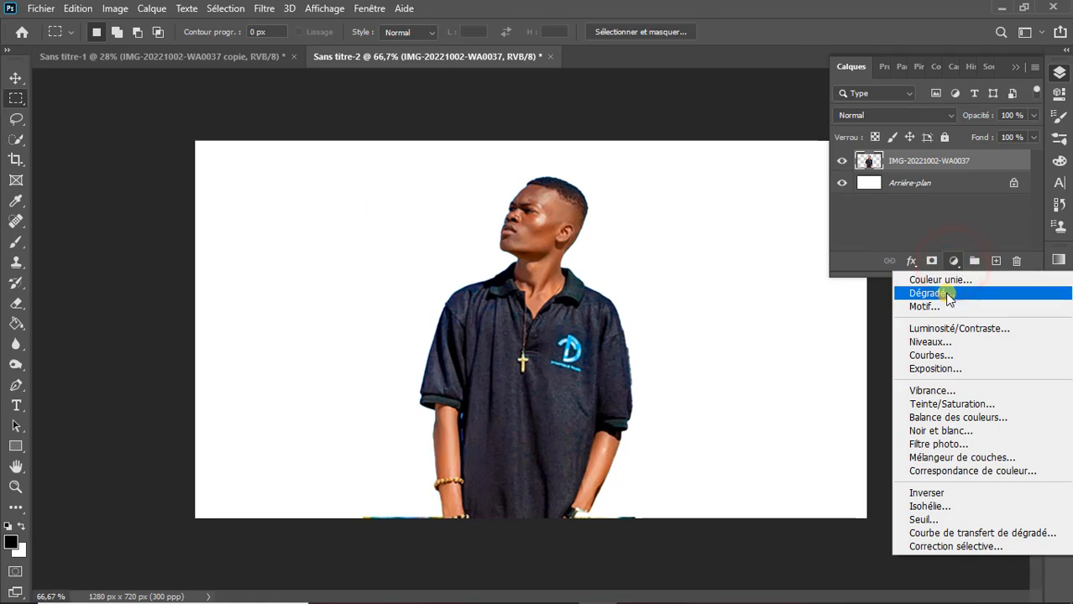
left_click(947, 291)
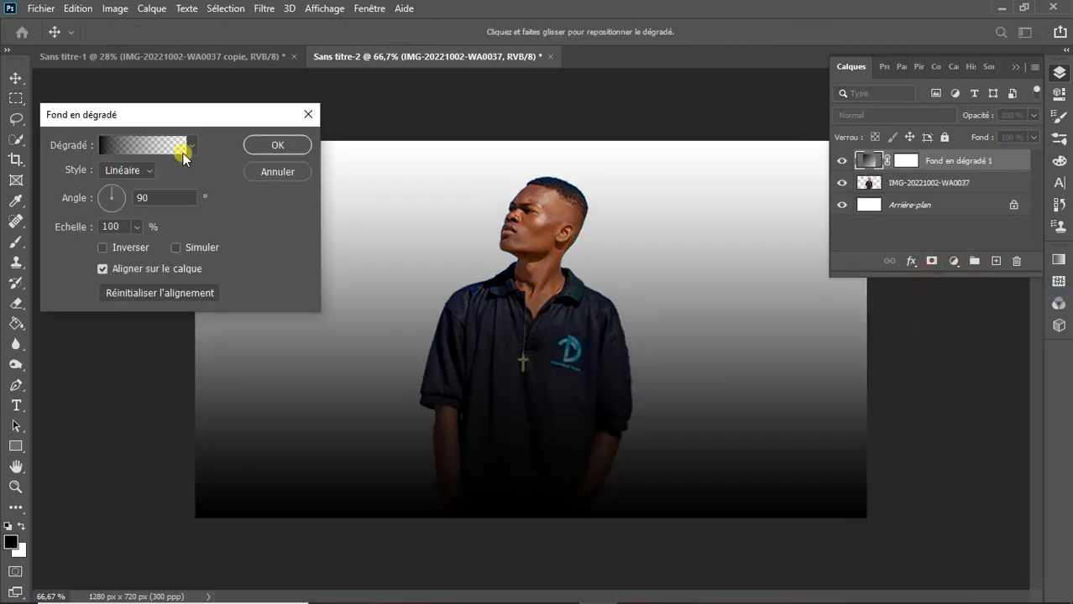
left_click(188, 147)
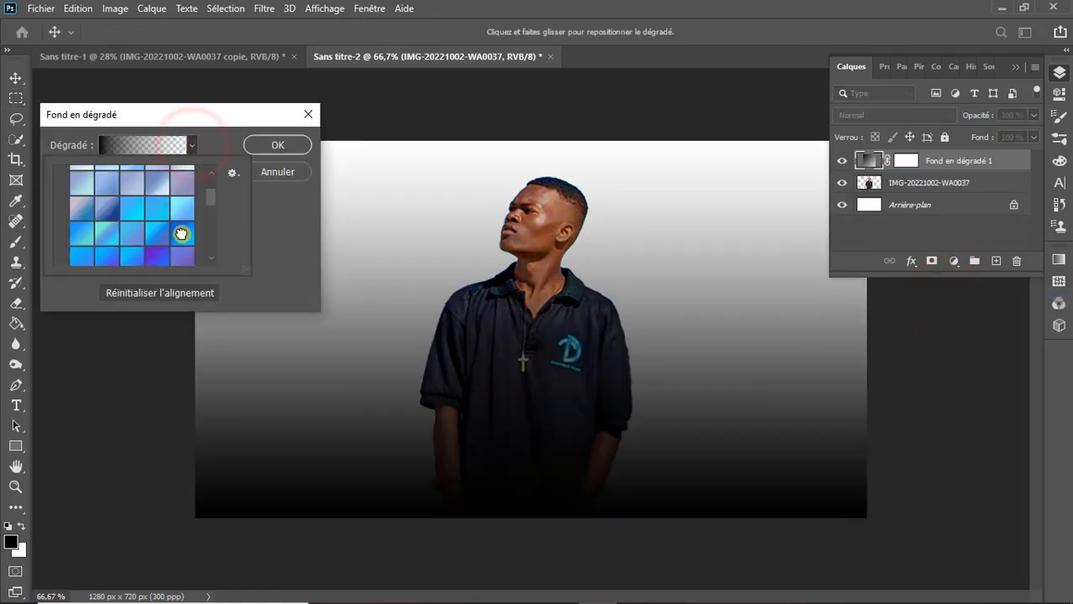
left_click(182, 234)
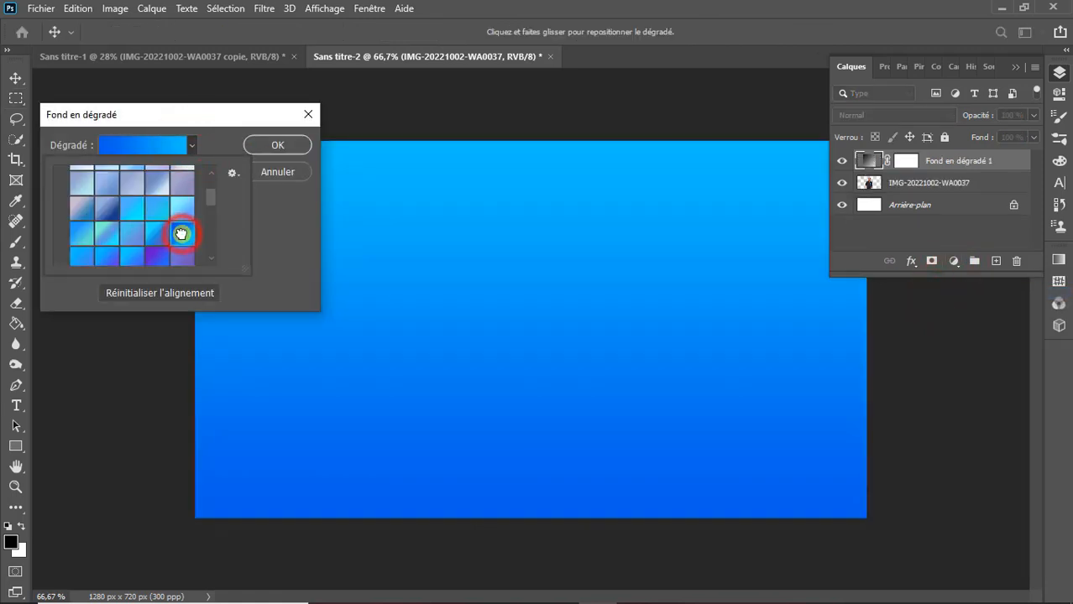
Step: Make the gradient radial and reversed with a 78% scale, and move the cut-out man's layer above it
left_click(208, 147)
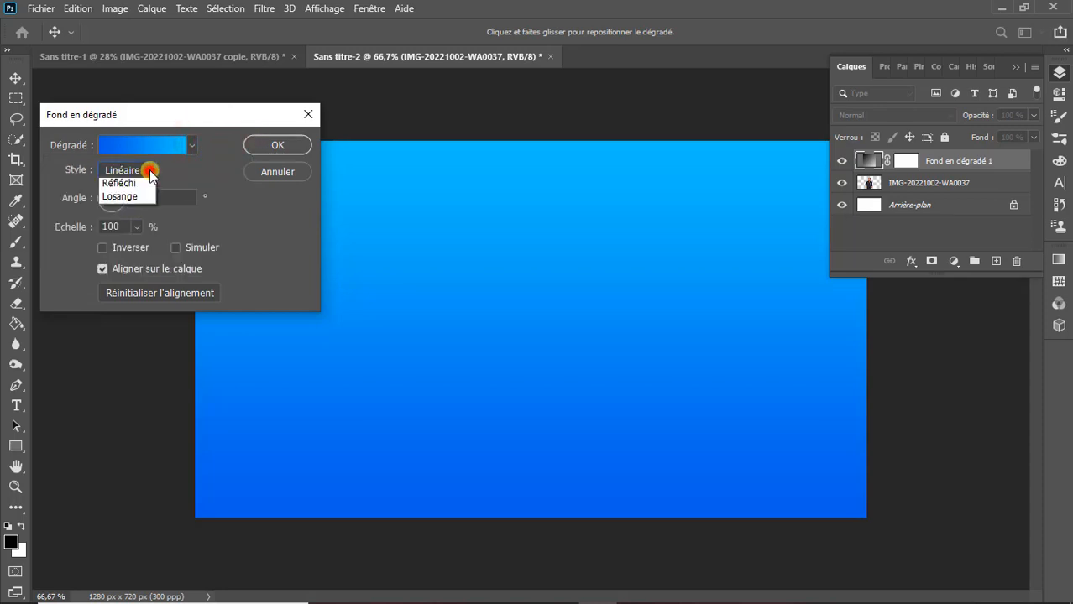
left_click(138, 189)
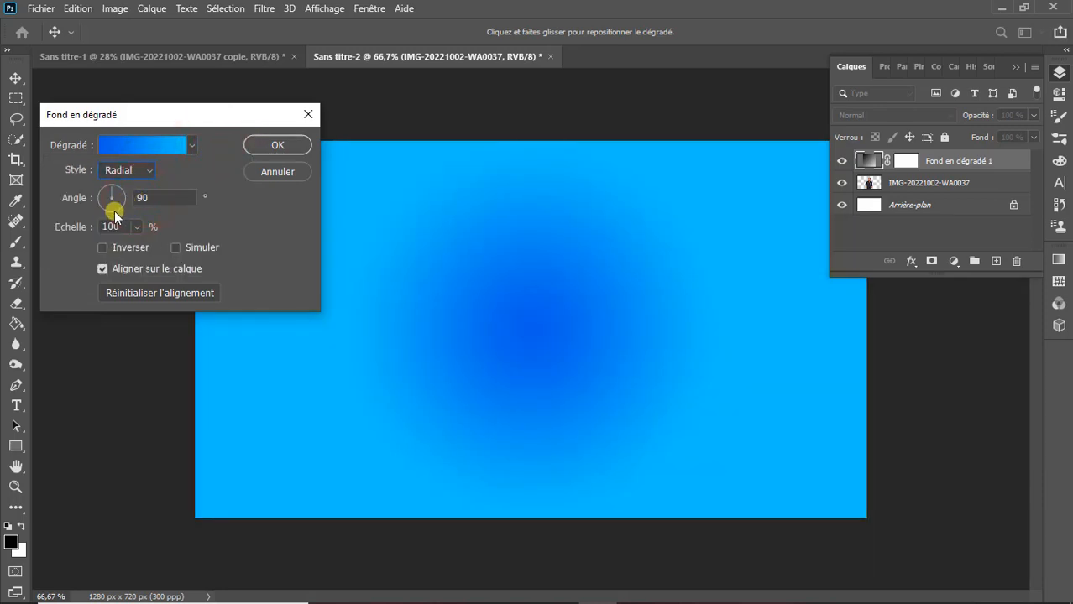
left_click(103, 248)
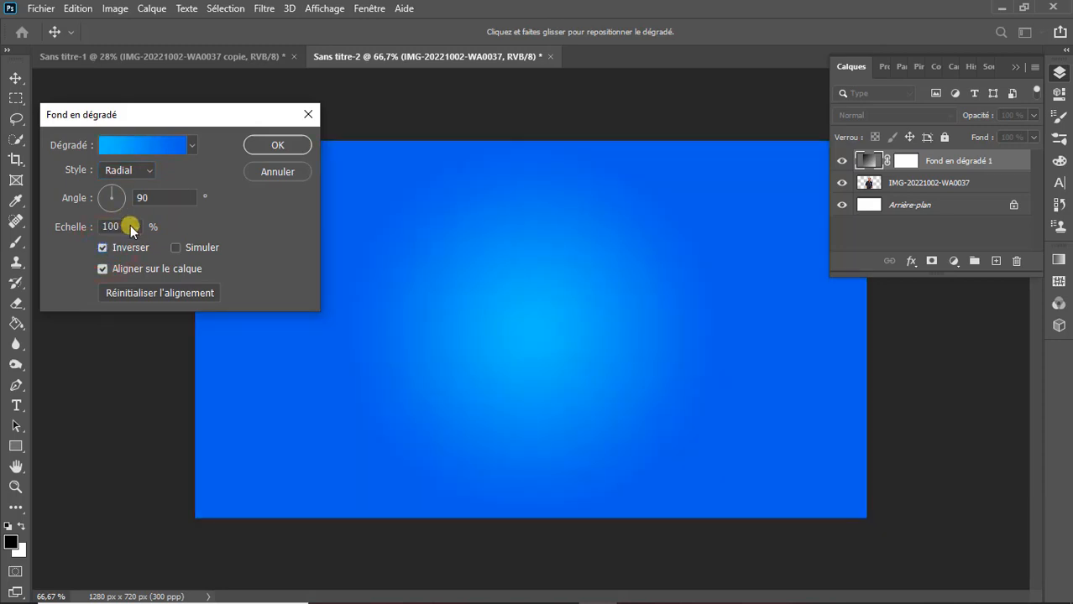
left_click(136, 228)
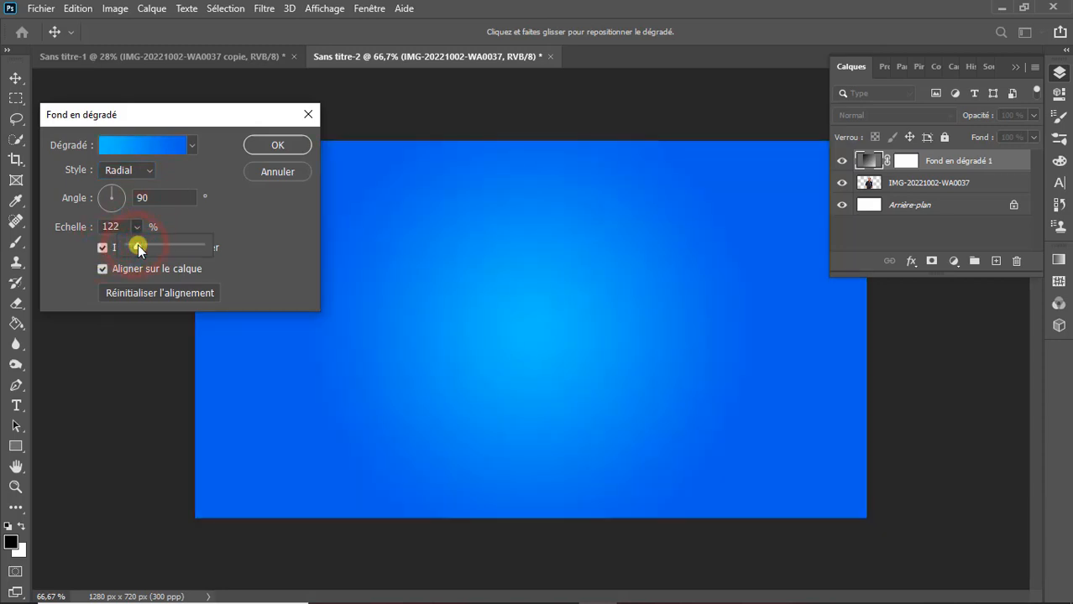
left_click_drag(136, 248, 134, 248)
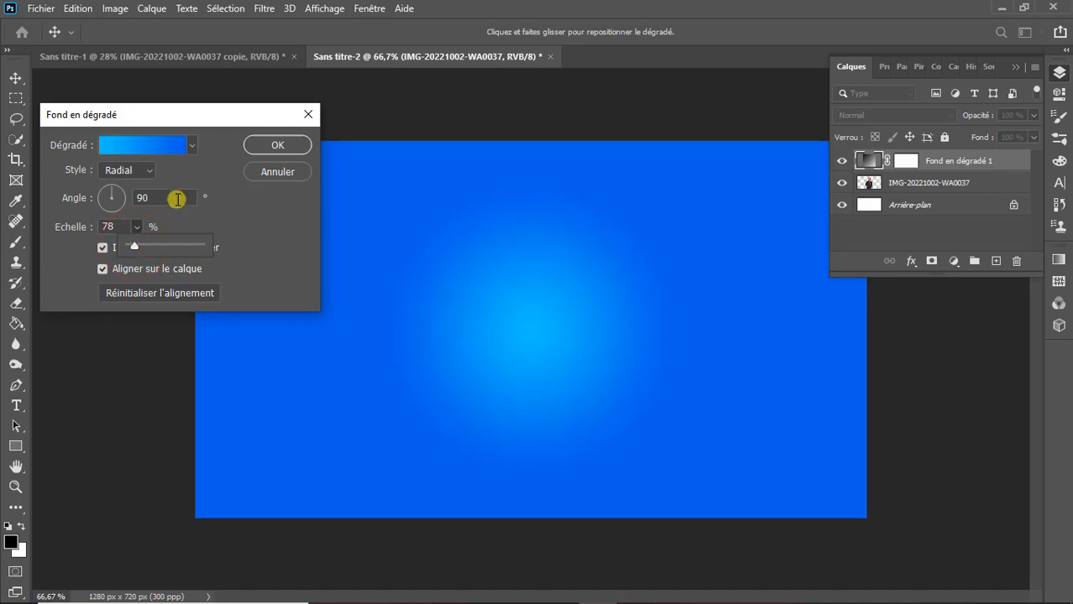
left_click(277, 145)
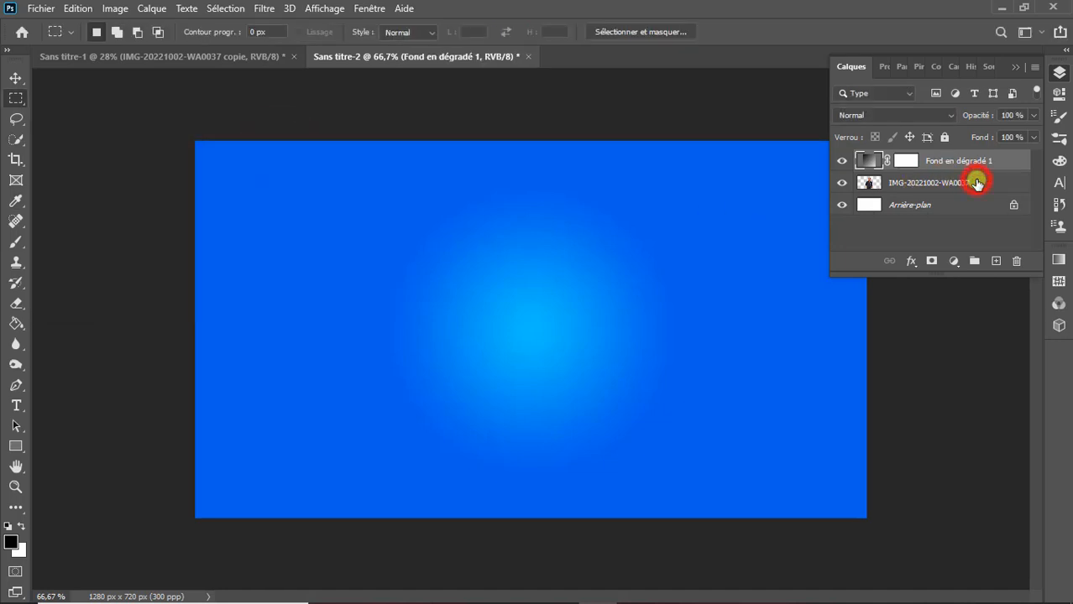
left_click_drag(977, 183, 974, 155)
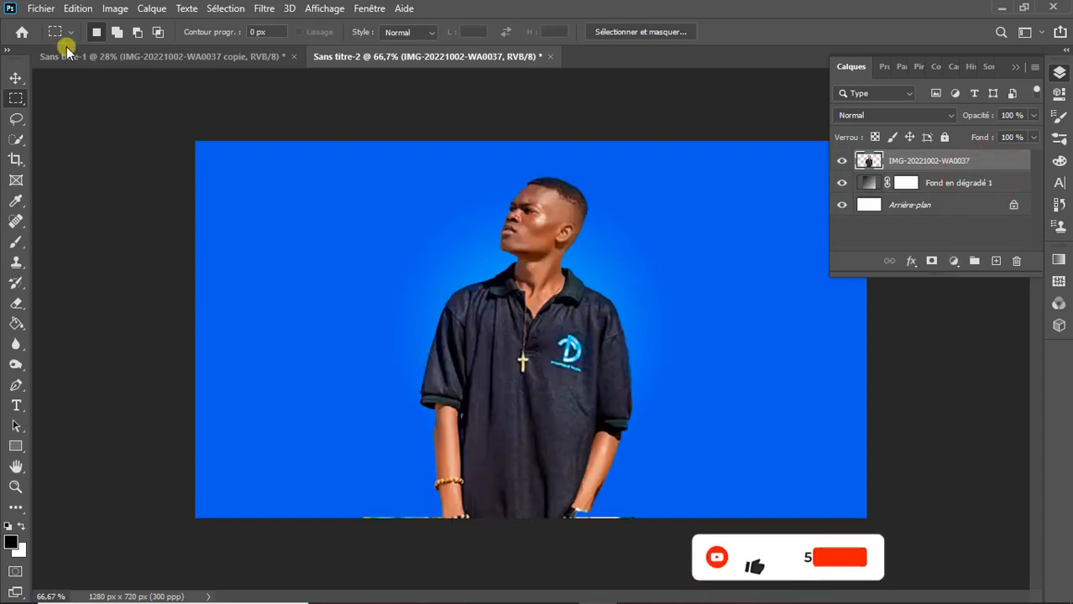
Step: Place the black drip image 0fc80a77410dab63ae749d276c33ccc2.png as a linked layer above the man, keeping its default size
left_click(40, 9)
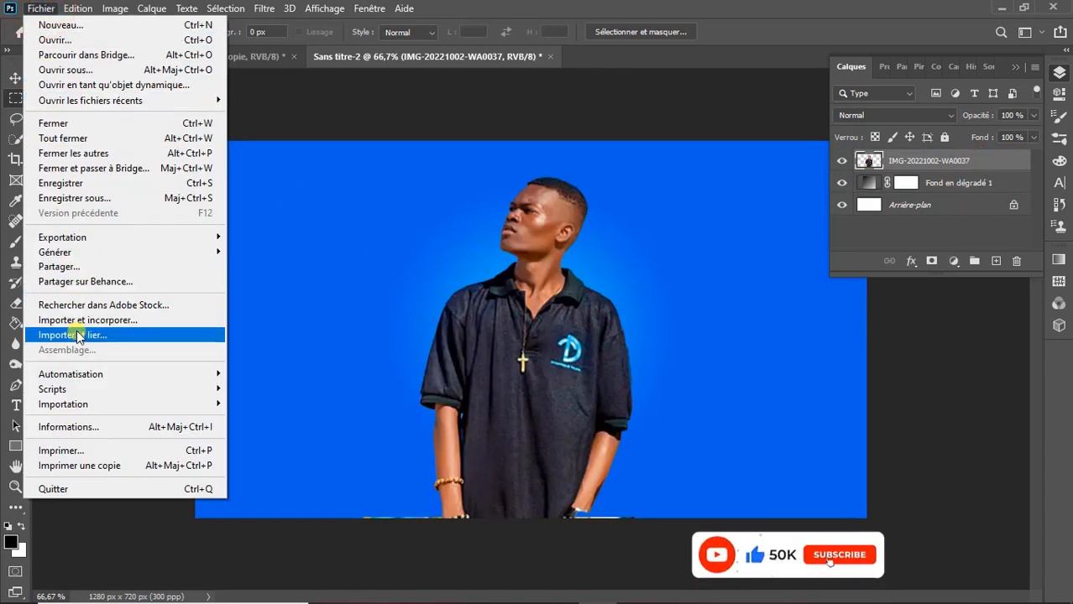
left_click(77, 334)
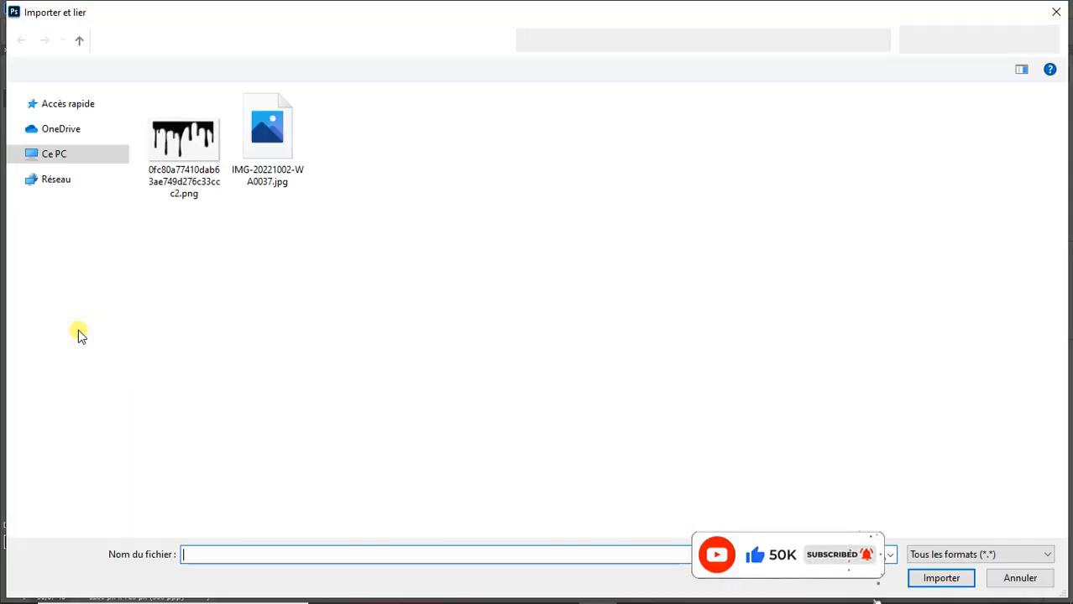
left_click(178, 143)
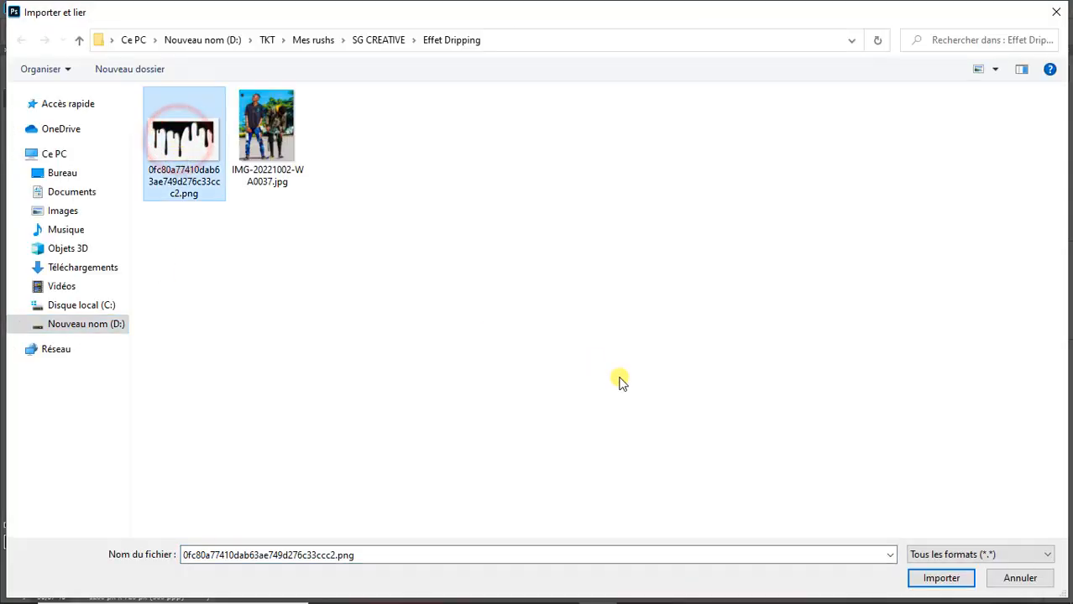
left_click(929, 578)
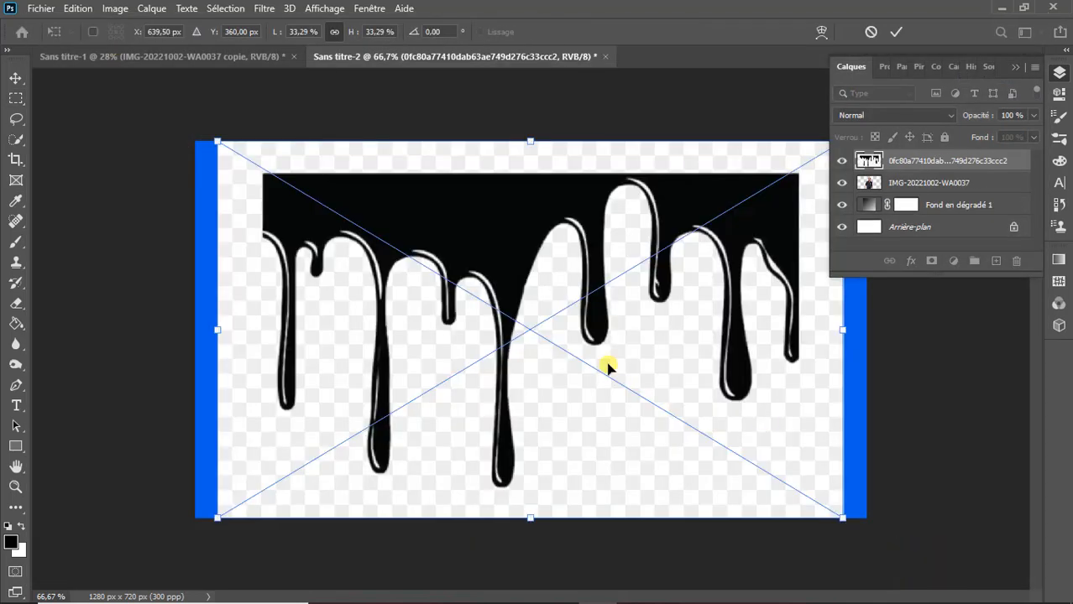
left_click(925, 165)
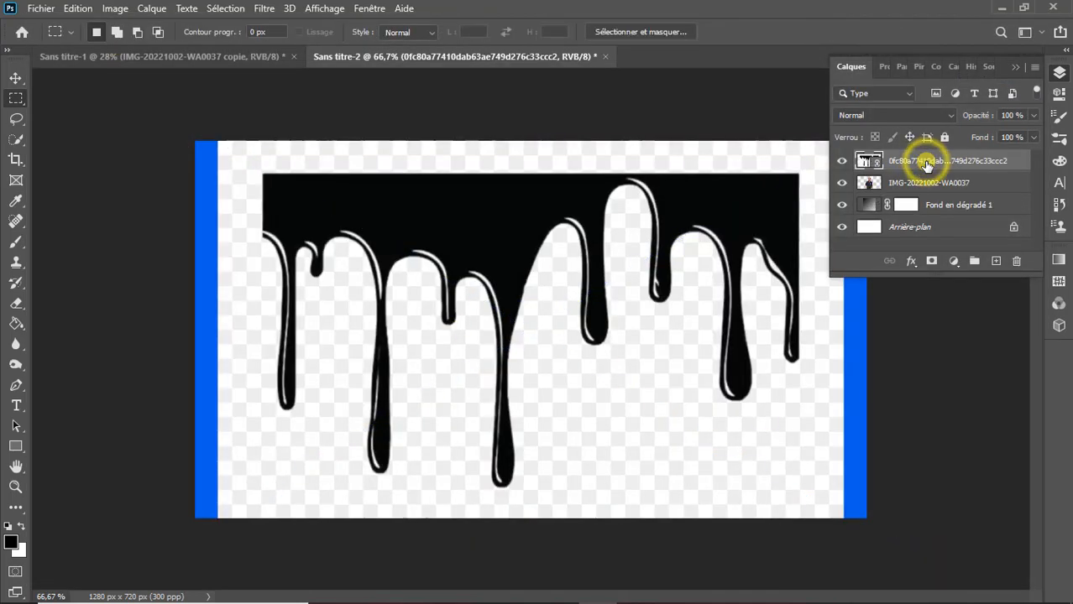
Step: Rasterize the drip layer and remove its checkered background with the Magic Eraser at tolerance 50
right_click(925, 165)
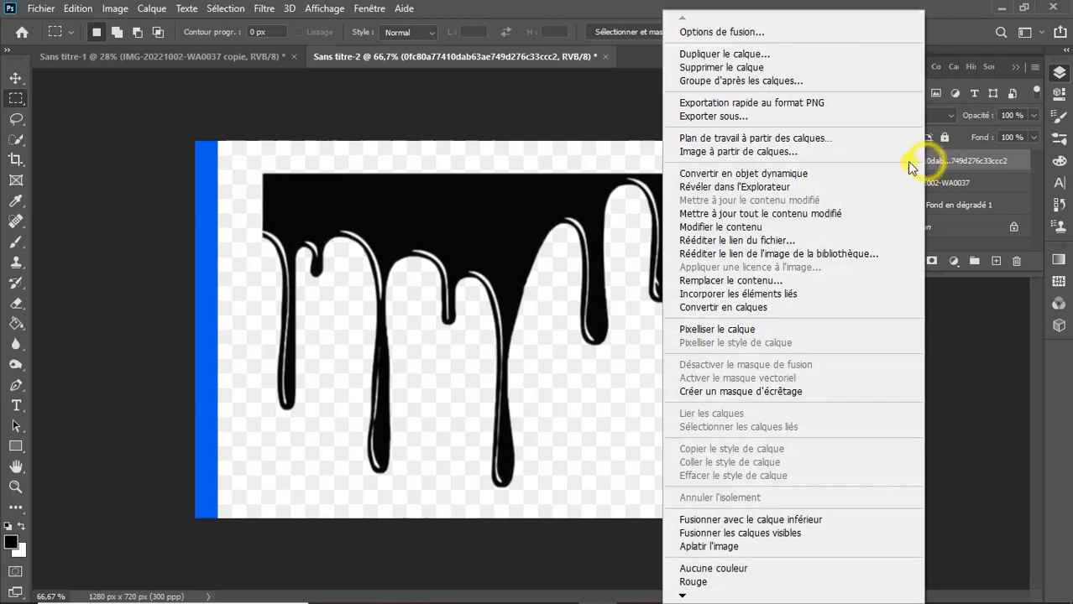
left_click(757, 328)
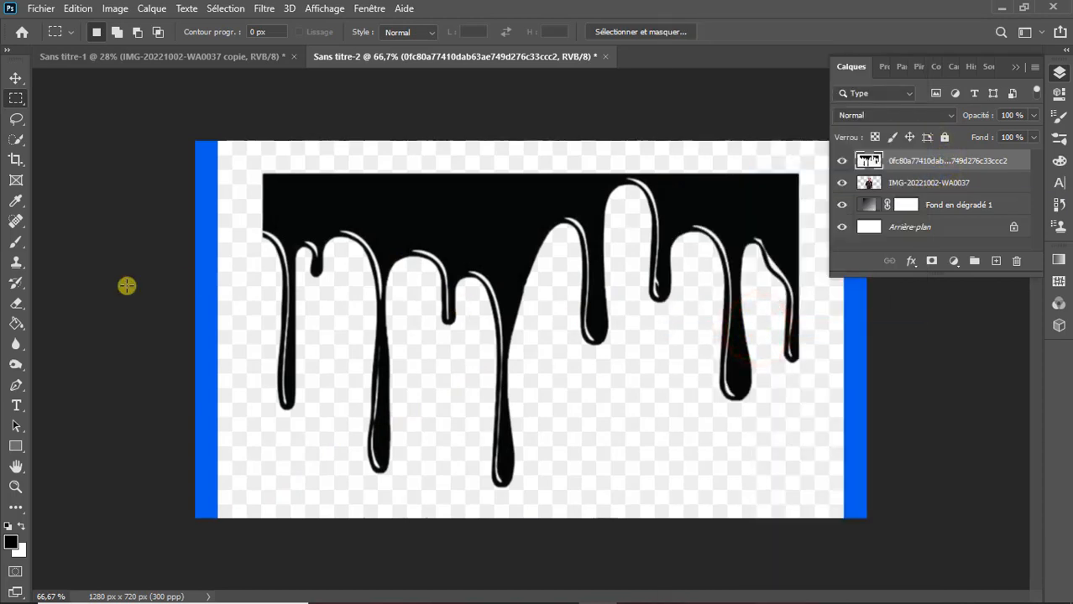
left_click_drag(16, 309, 63, 334)
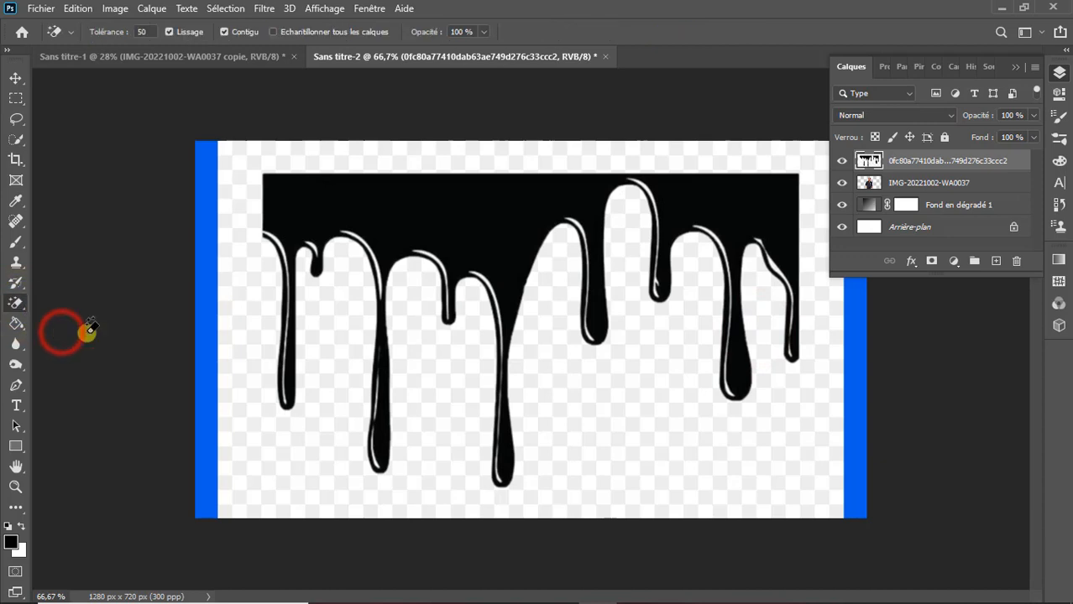
left_click(341, 432)
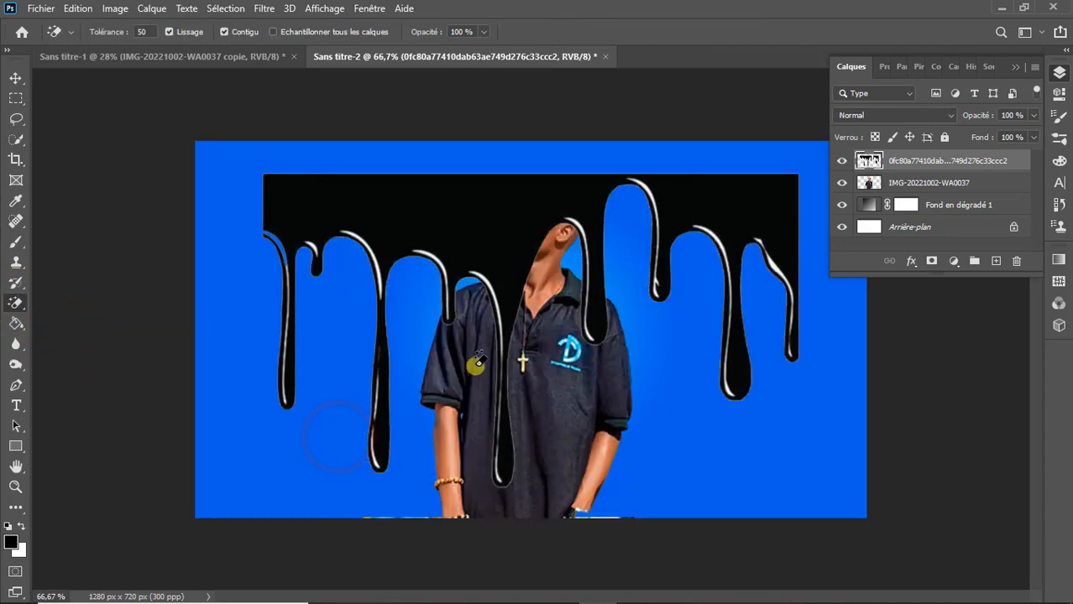
Step: Scale the drip shape to about 39% and position it across the lower part of the man's shirt
key("ctrl+t")
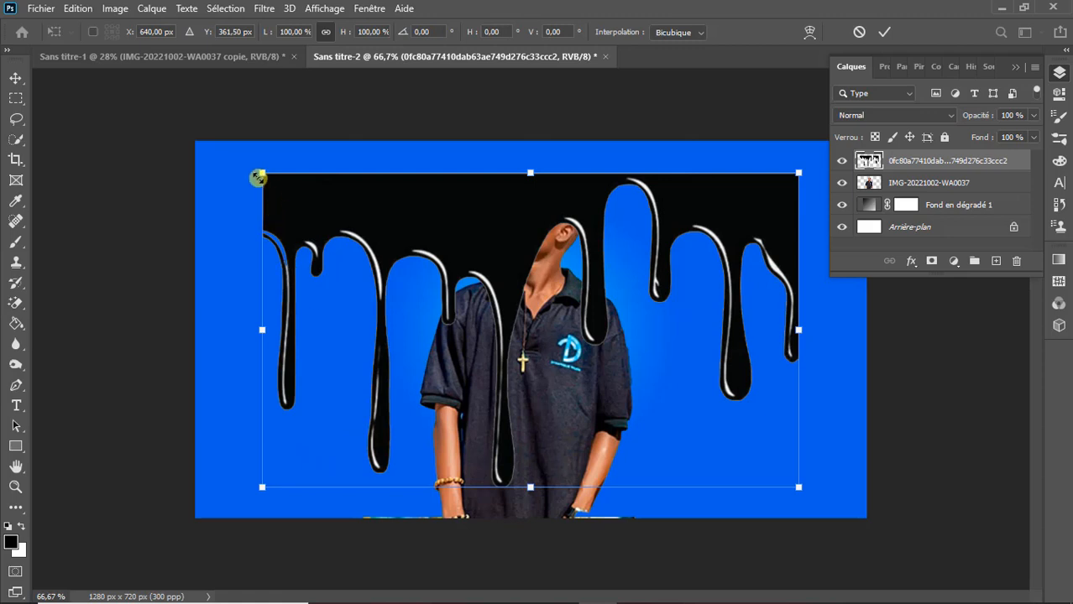
left_click_drag(258, 177, 495, 370)
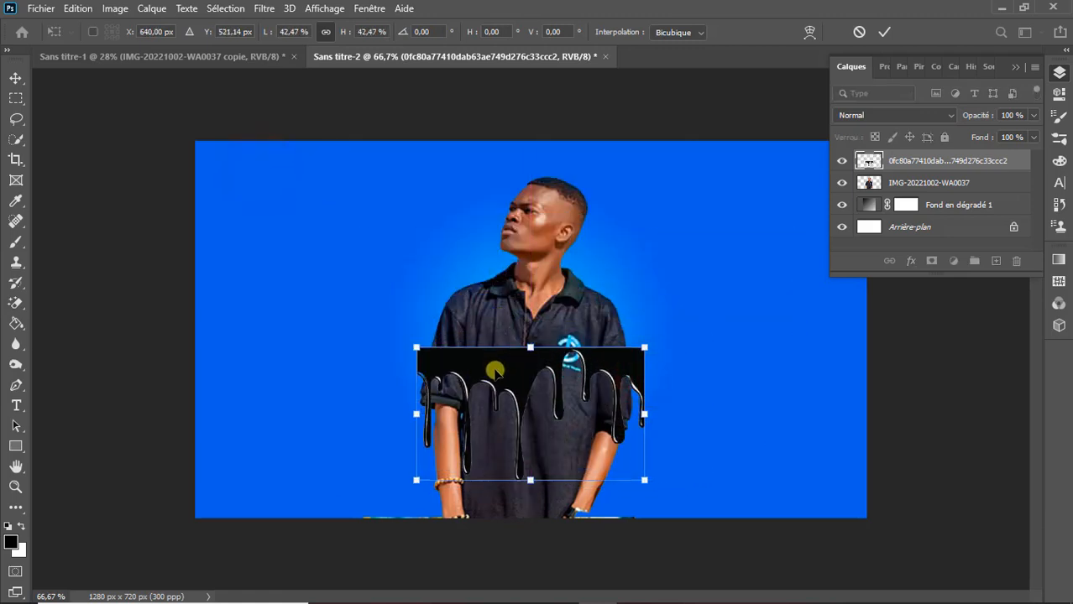
left_click_drag(645, 348, 631, 355)
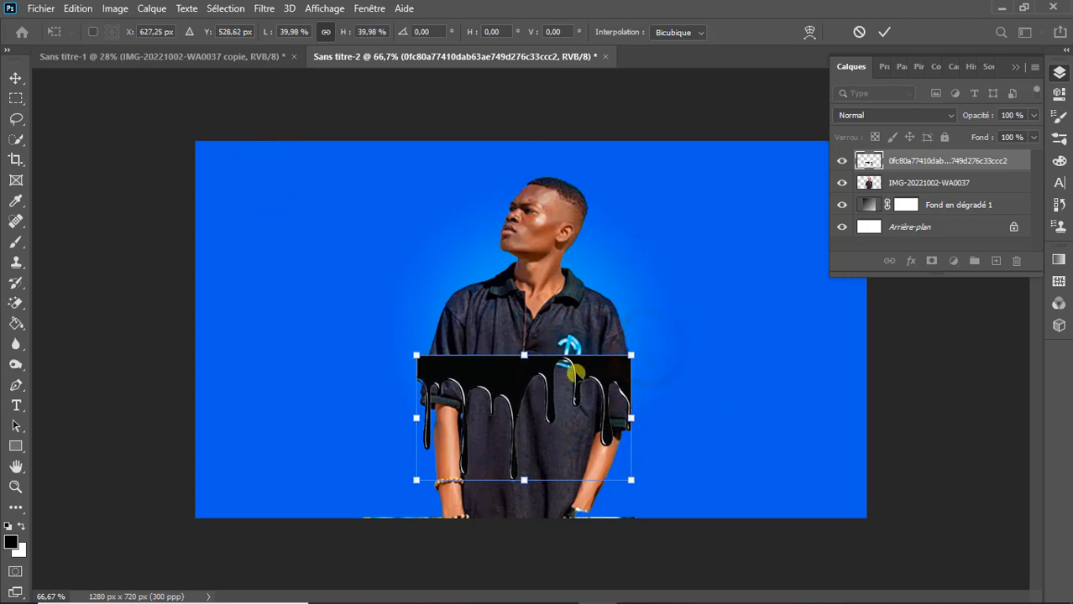
left_click_drag(496, 374, 496, 398)
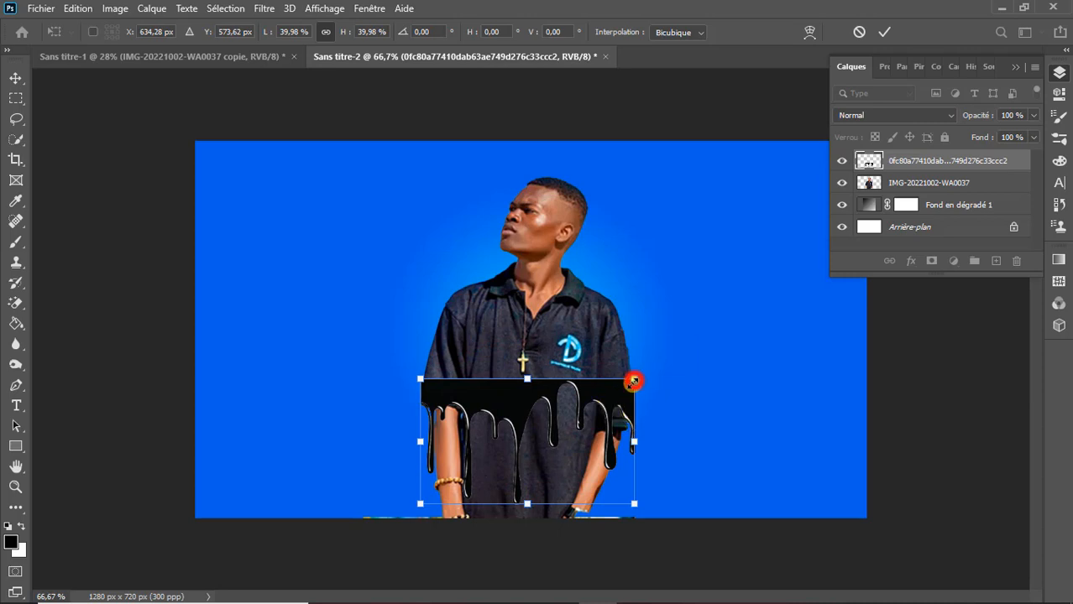
left_click_drag(633, 382, 630, 381)
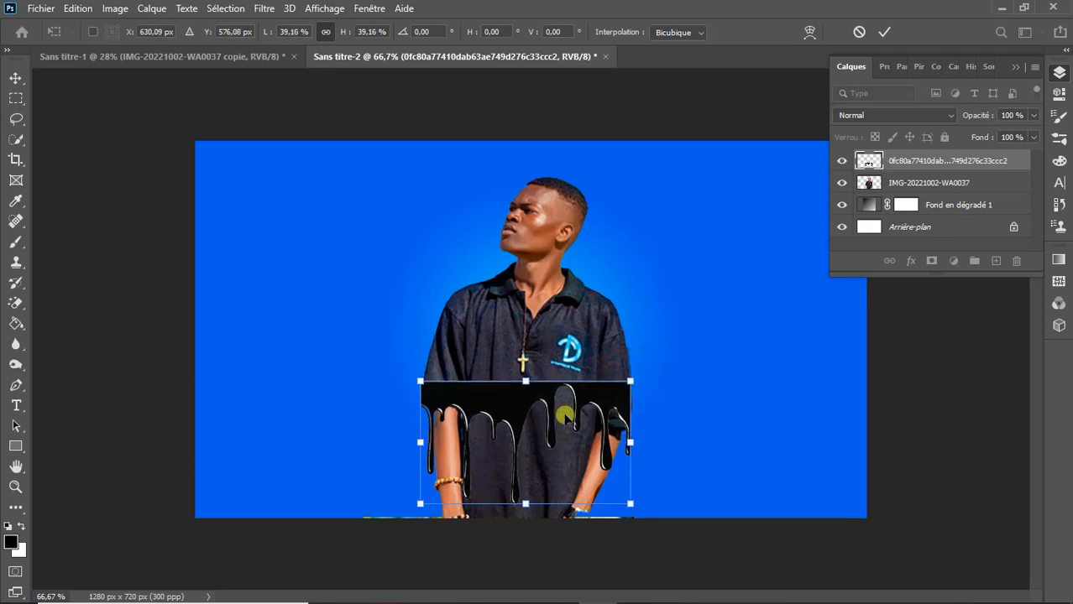
Step: Warp the drip shape so its sides curve inward to follow the man's sleeves and arms, and apply the transformation
right_click(545, 418)
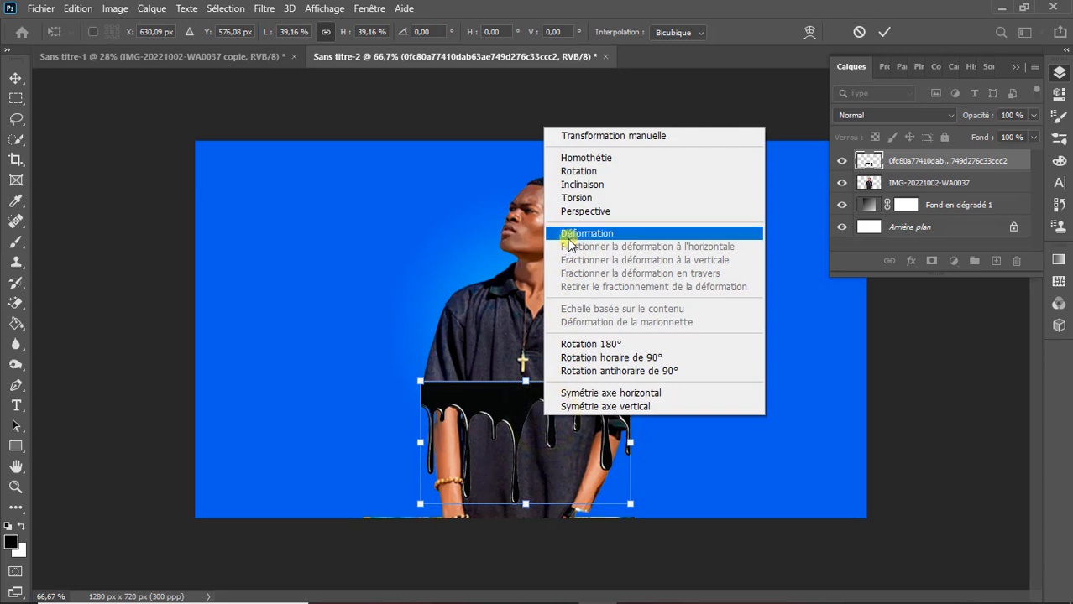
left_click(568, 238)
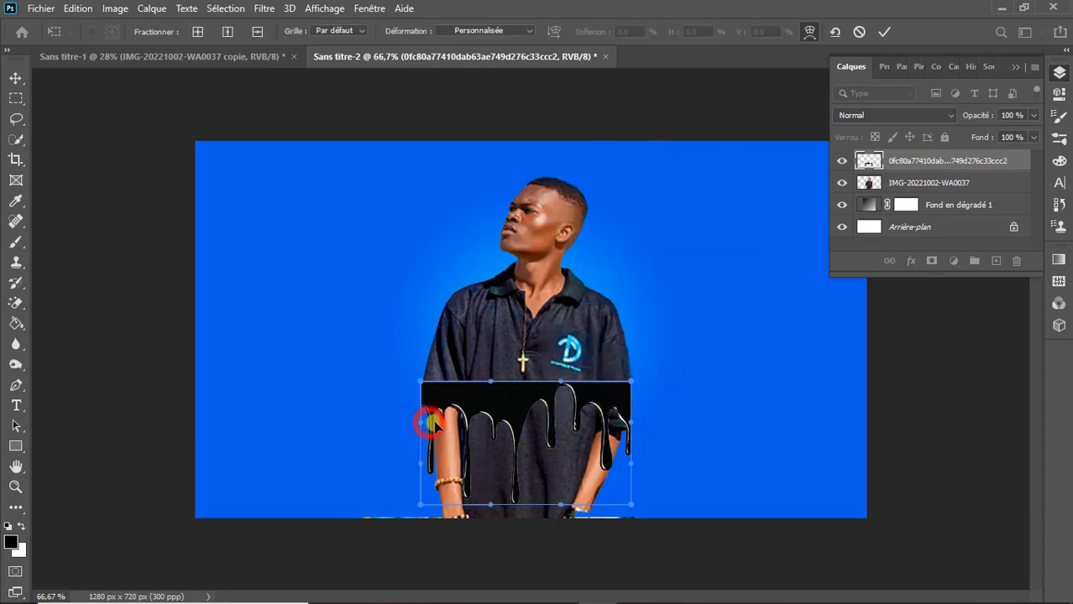
mouse_move(429, 424)
left_mouse_down()
mouse_move(419, 453)
mouse_move(433, 461)
mouse_move(430, 389)
mouse_move(427, 406)
left_mouse_up()
left_click_drag(625, 426, 606, 464)
left_click_drag(615, 408, 617, 412)
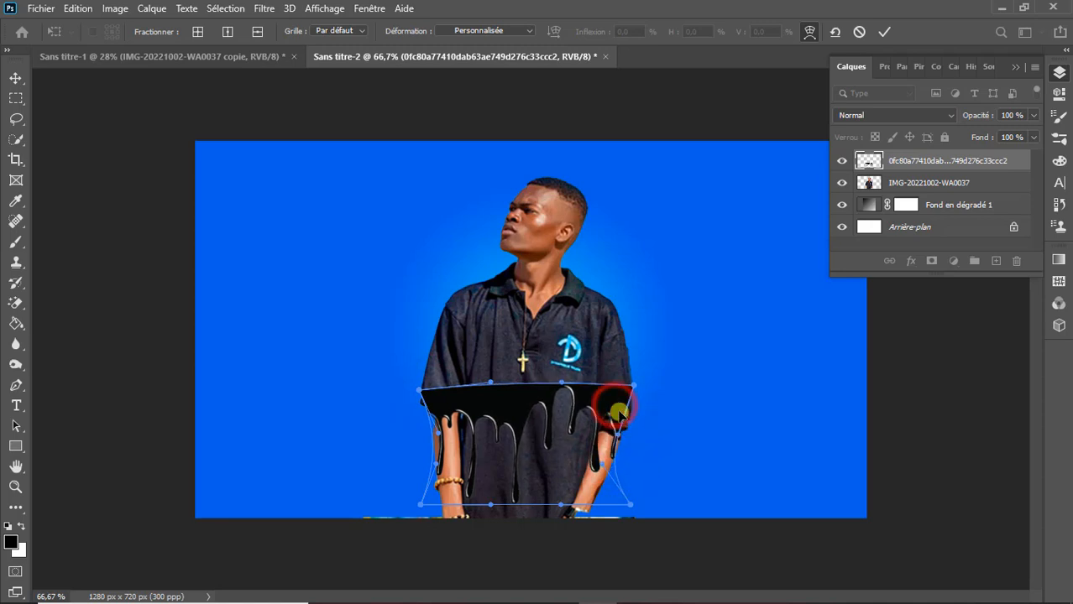
left_click_drag(612, 469, 607, 471)
left_click_drag(617, 434, 632, 446)
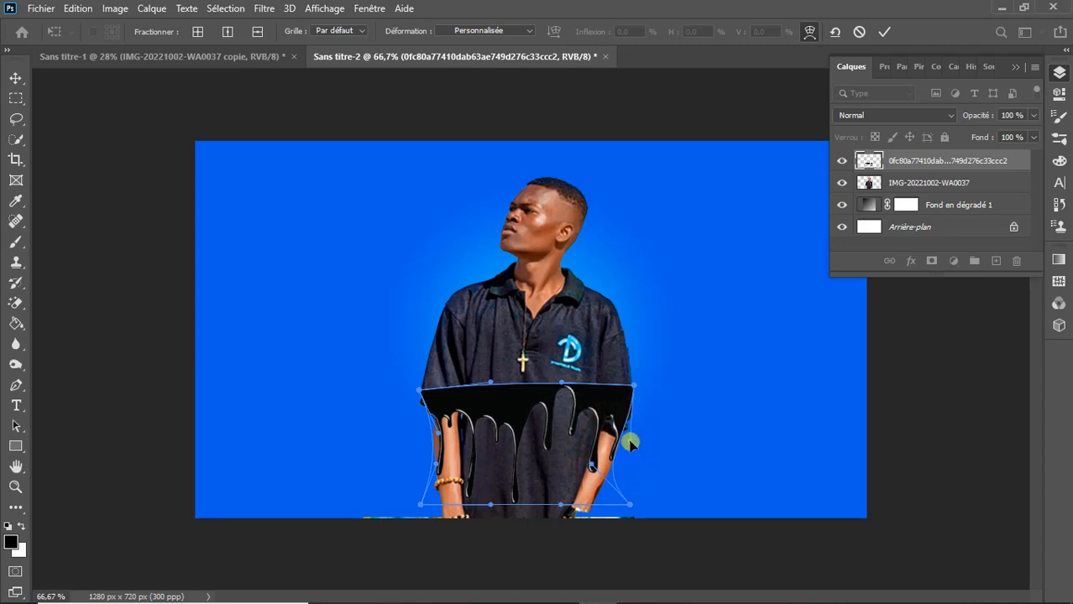
key("Return")
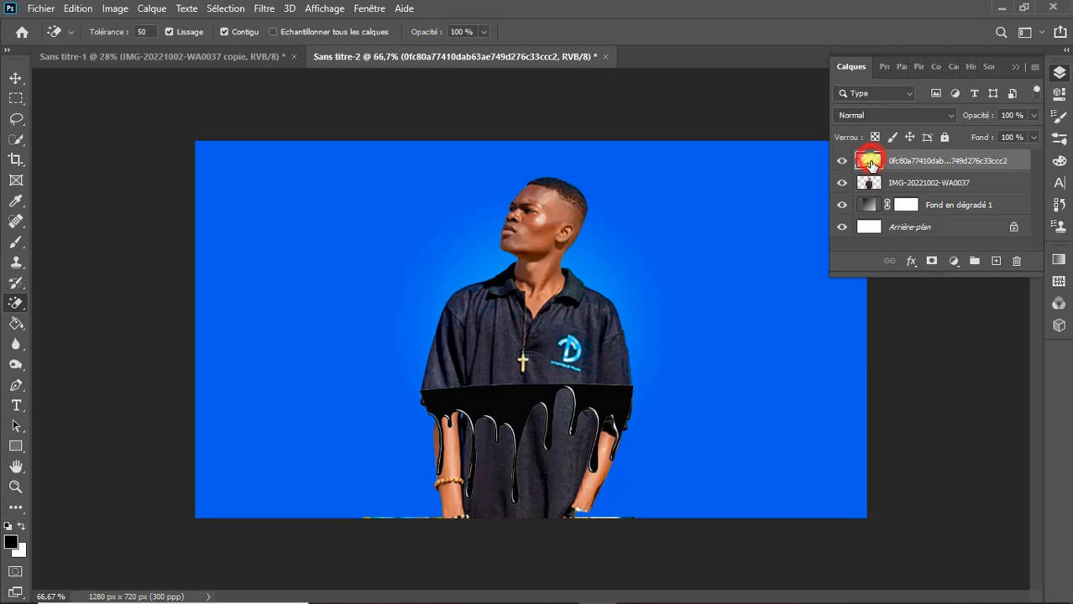
Step: Load the drip layer's pixels as a selection and invert it
right_click(870, 165)
left_click(875, 203)
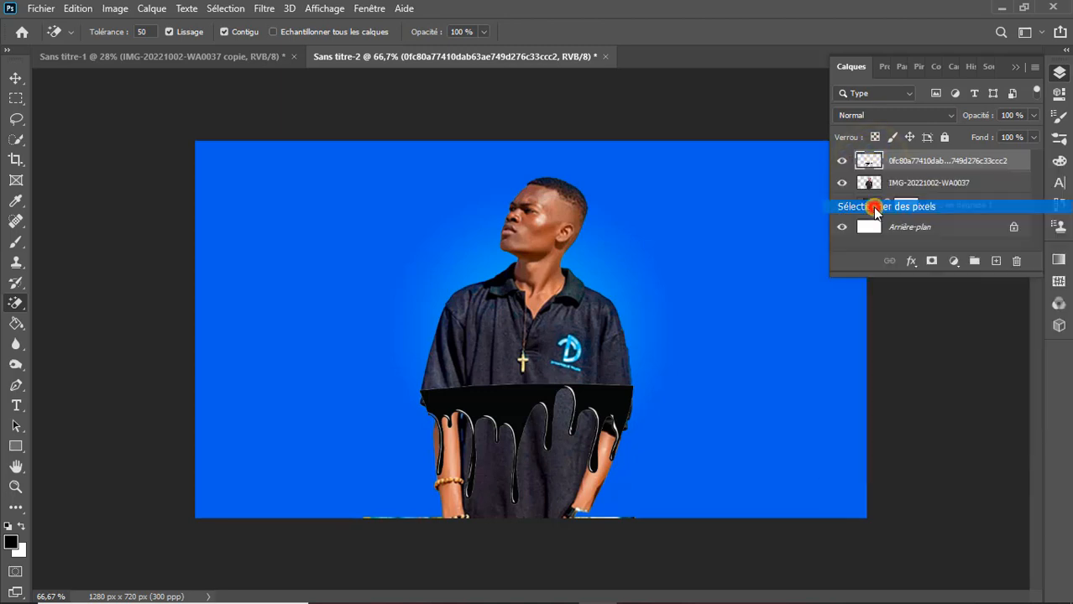
left_click(16, 101)
right_click(510, 399)
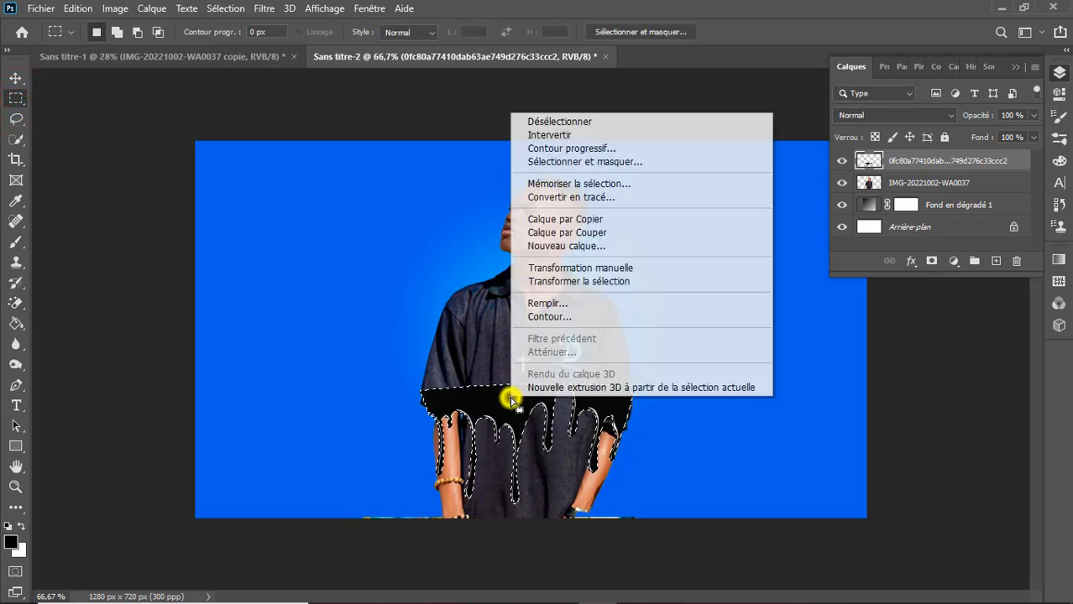
left_click(535, 134)
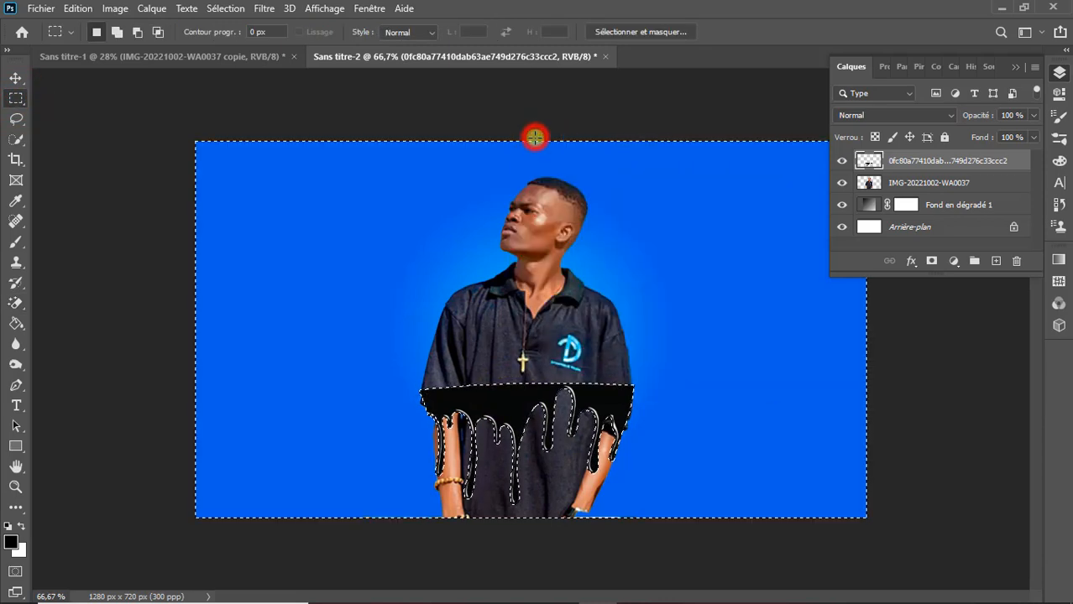
Step: With the drip layer hidden, erase the man's lower body around the drip shapes on layer IMG-20221002-WA0037, and deselect
left_click(839, 162)
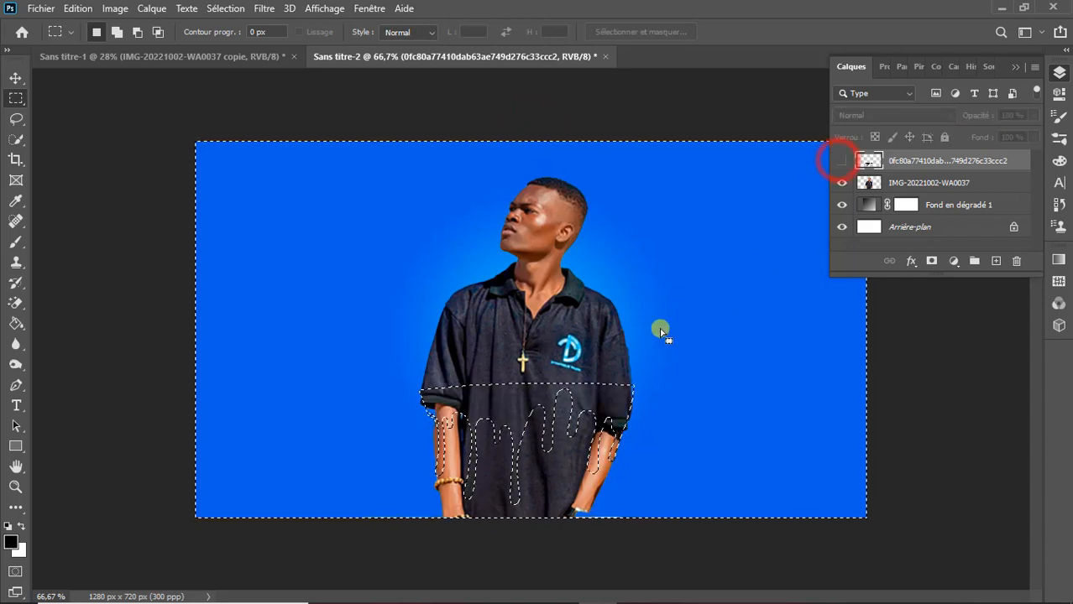
left_click(9, 304)
left_click(64, 303)
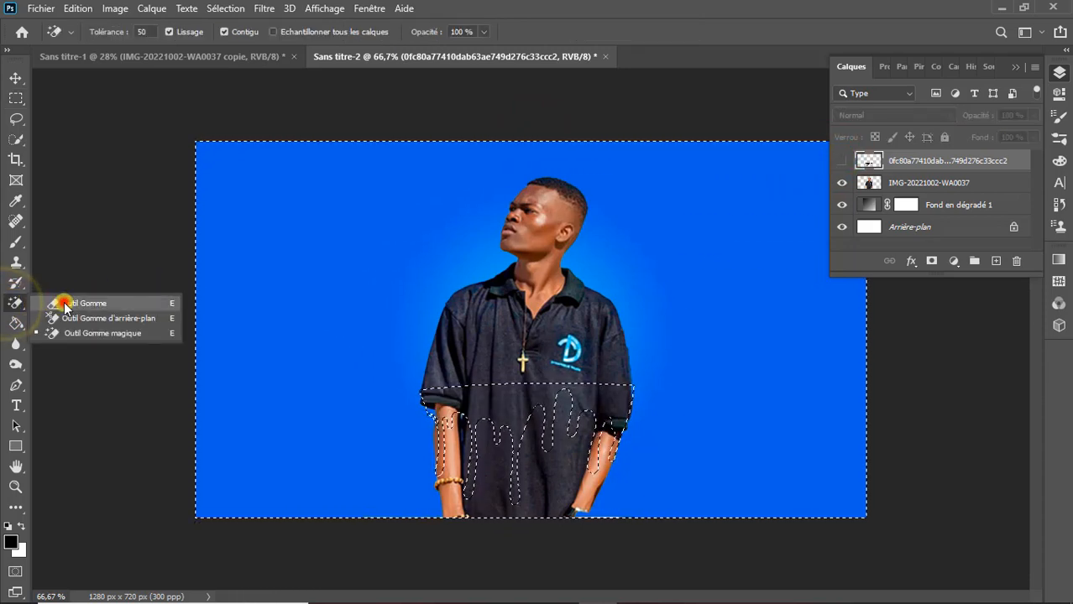
left_click(925, 183)
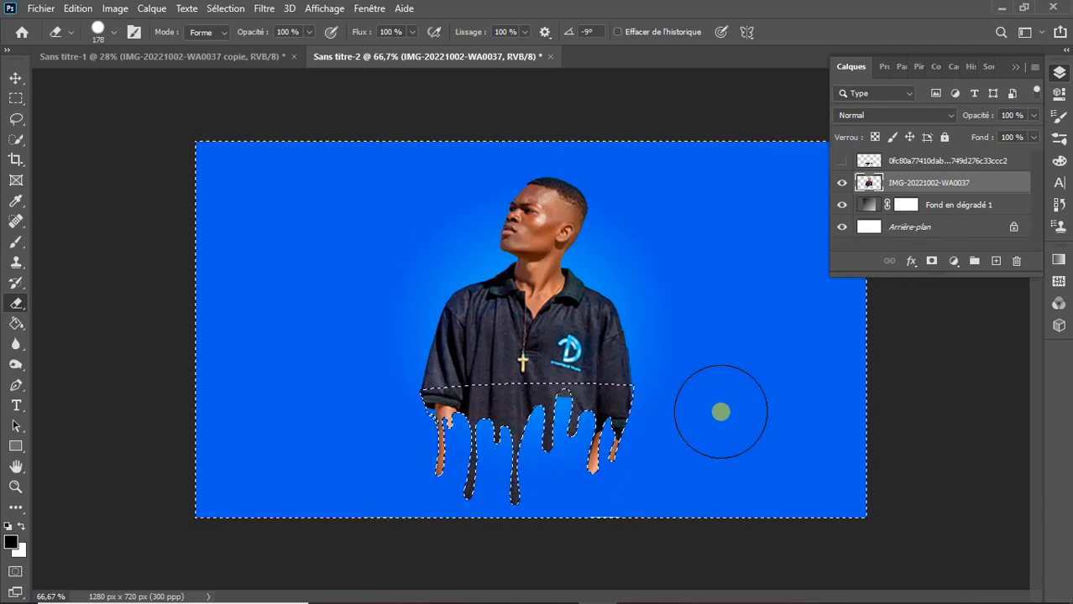
key("ctrl+d")
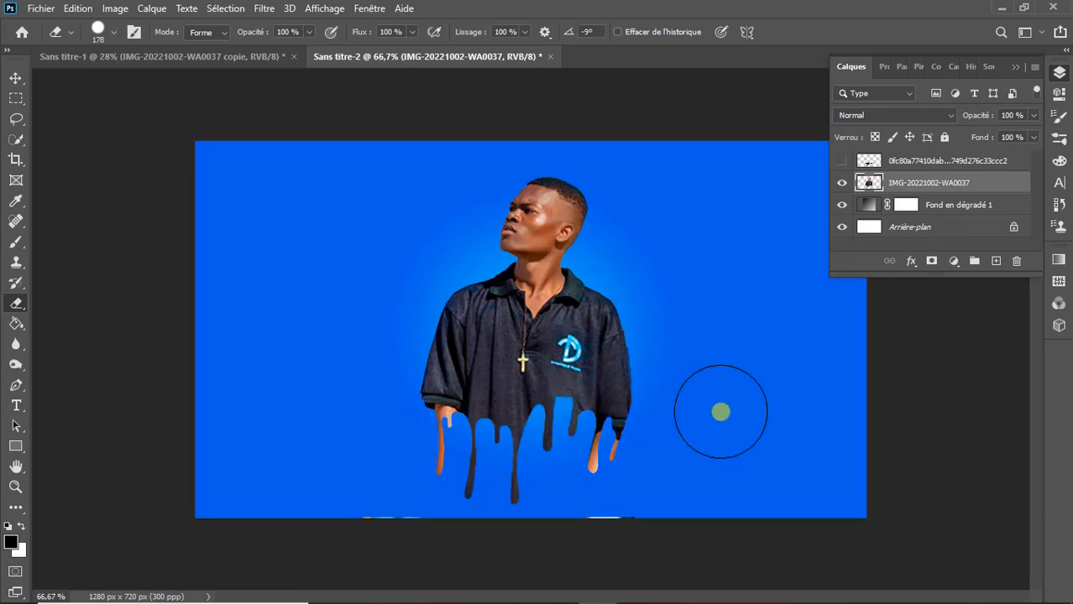
Step: Add a Hue/Saturation adjustment layer above the man with hue +3 and saturation +31
left_click(16, 77)
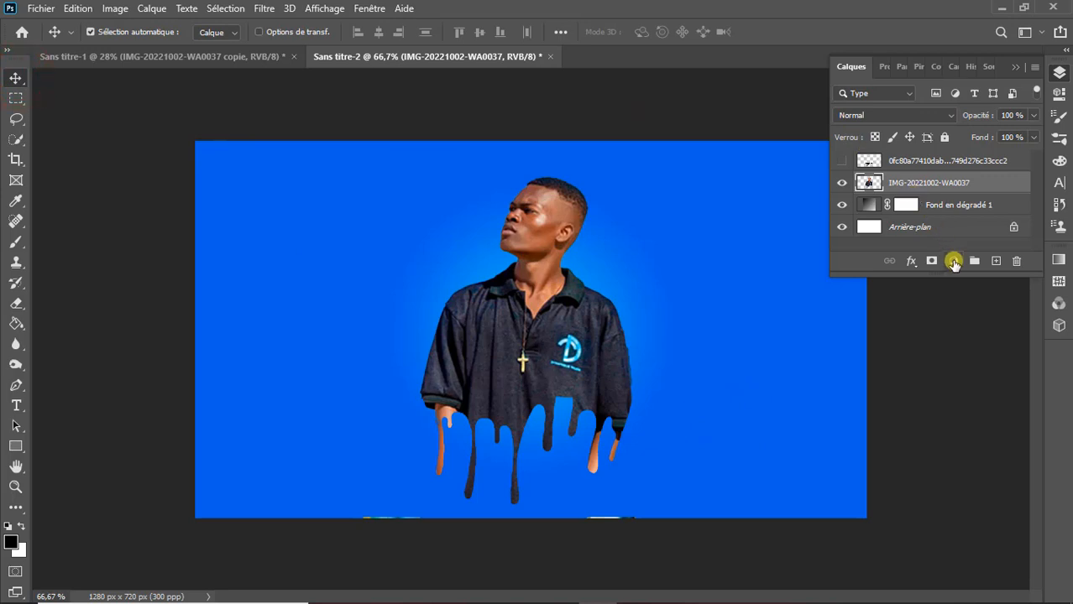
left_click(954, 262)
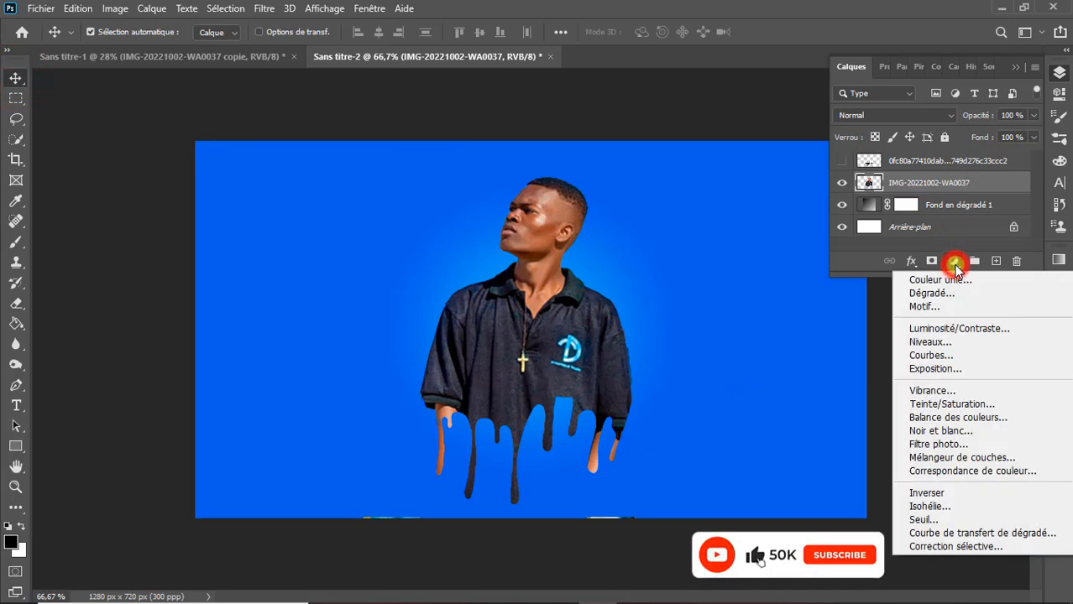
left_click(948, 403)
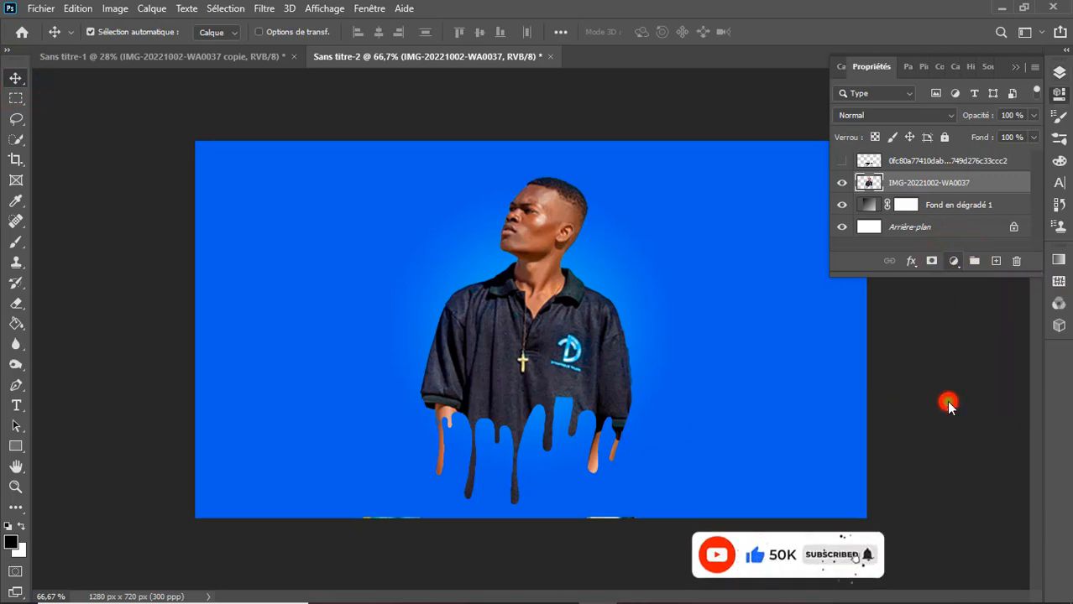
left_click_drag(930, 178, 940, 206)
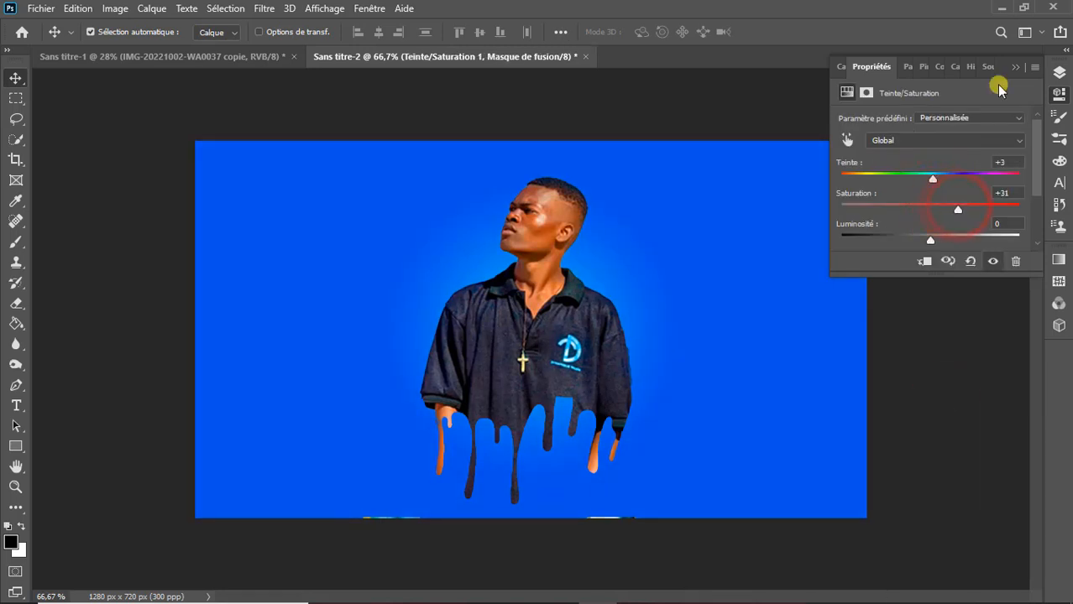
left_click(1057, 72)
left_click(1055, 73)
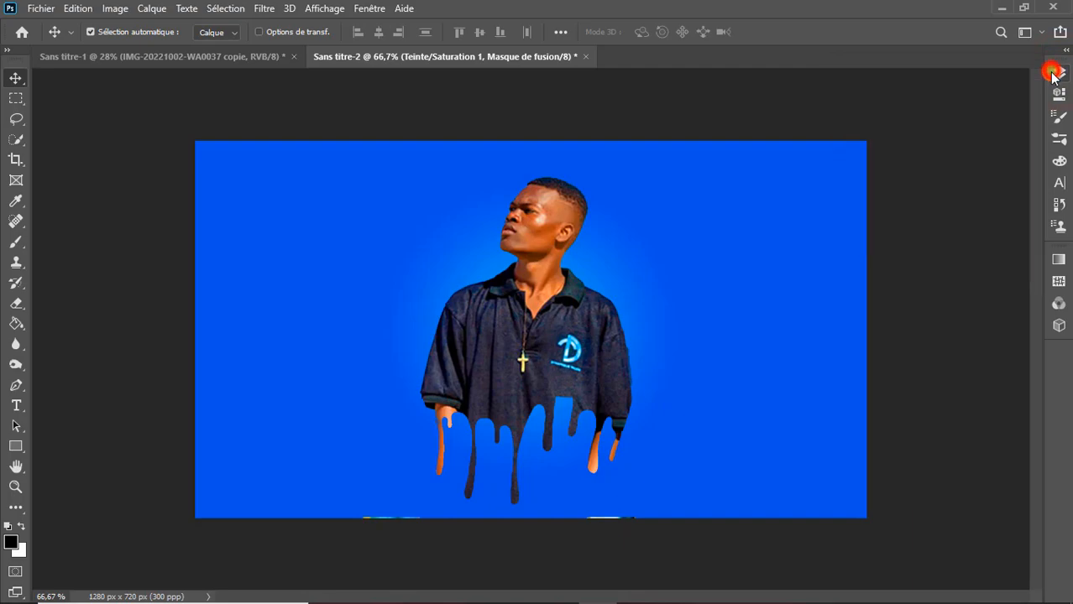